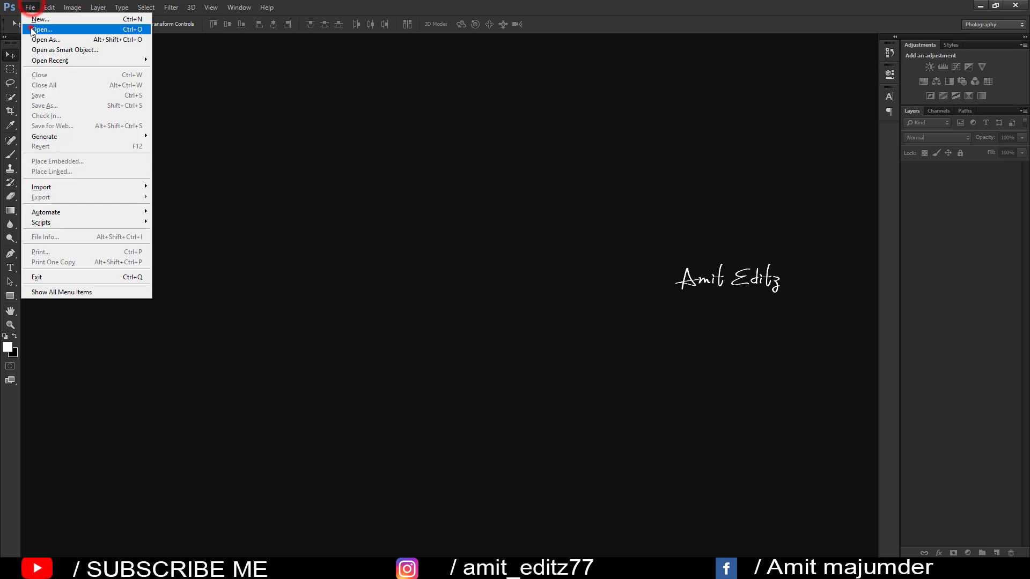
- Open the fghfgh copyaaaa portrait and dock it as a full-size tab
left_click(31, 25)
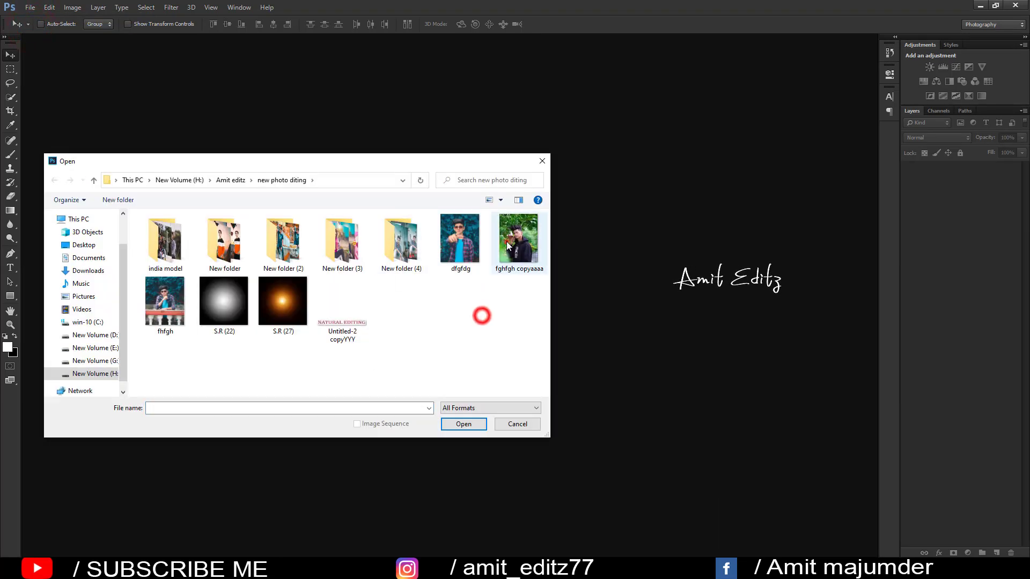
left_click(518, 239)
left_click(463, 424)
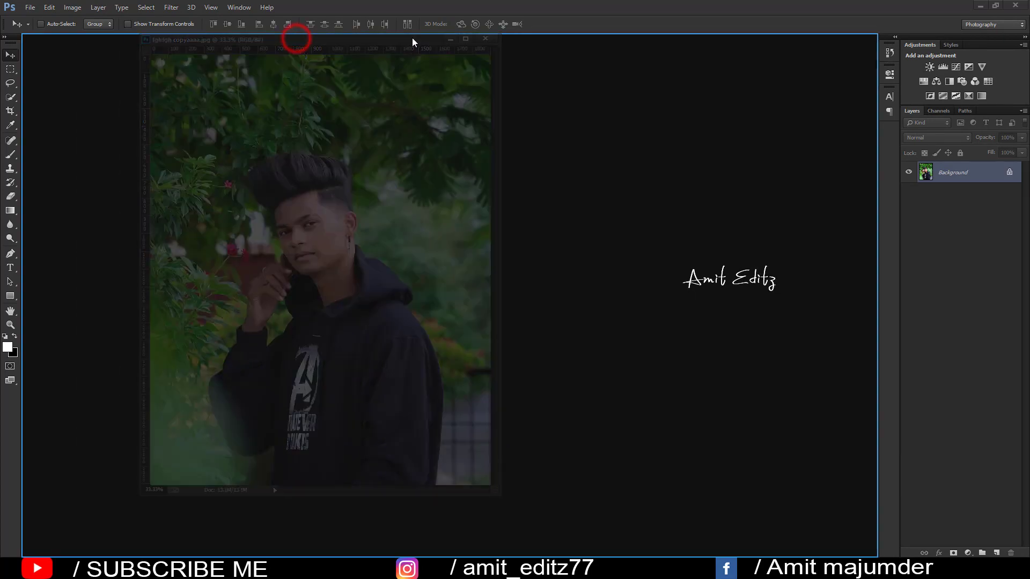
left_click_drag(348, 45, 412, 37)
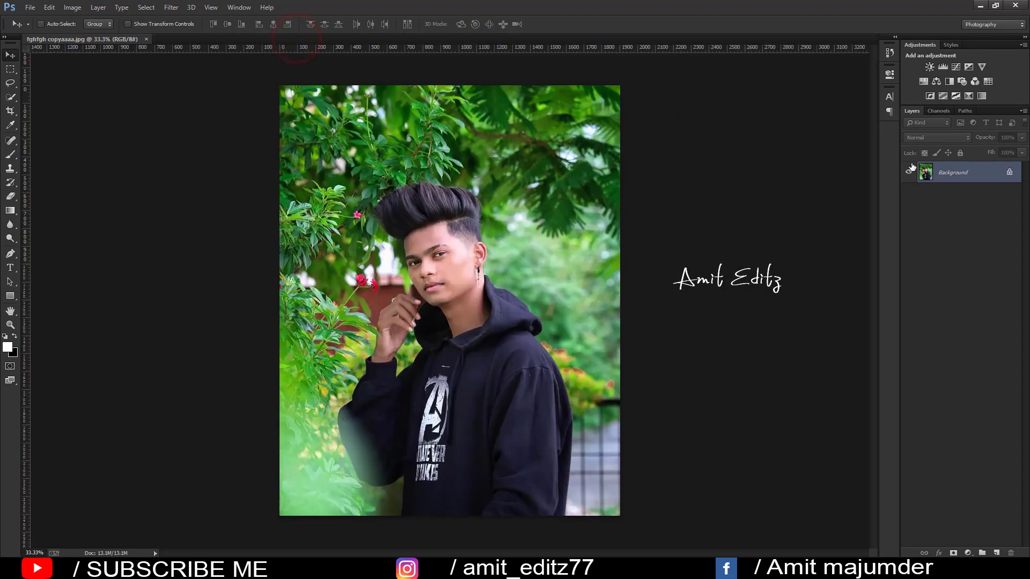
- Duplicate the Background layer and launch the Camera Raw filter on the copy
left_click_drag(966, 173, 996, 552)
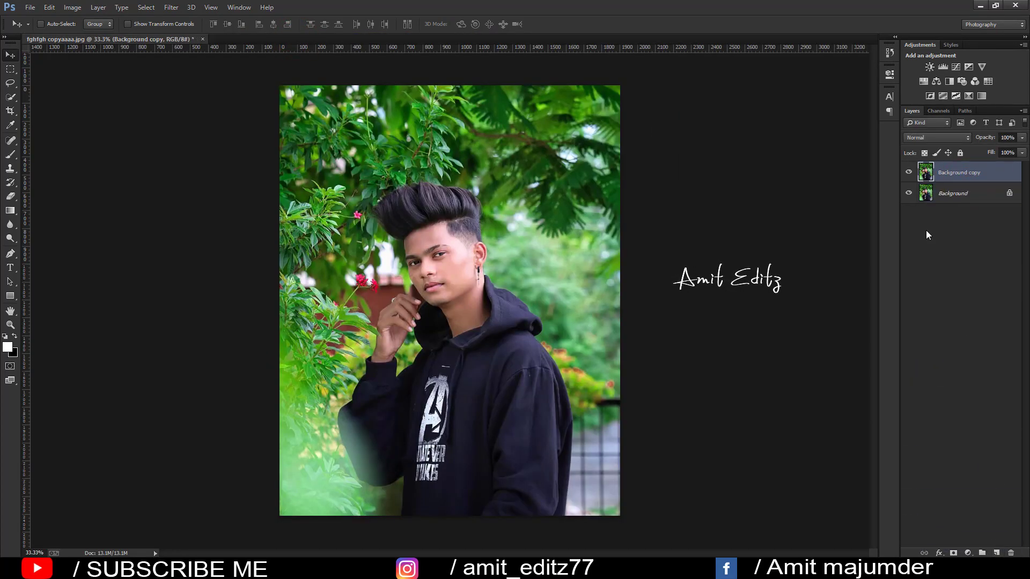
left_click(171, 7)
left_click(189, 68)
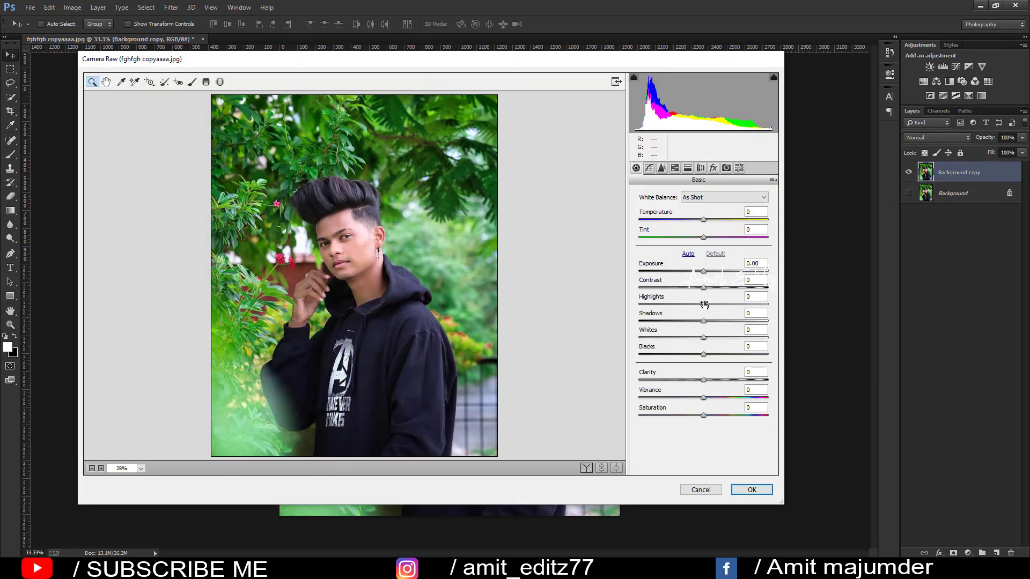
- In Camera Raw set Shadows +32, Whites -26, Clarity +8, brighter Oranges, Greens hue +100, then apply
left_click_drag(704, 288, 713, 288)
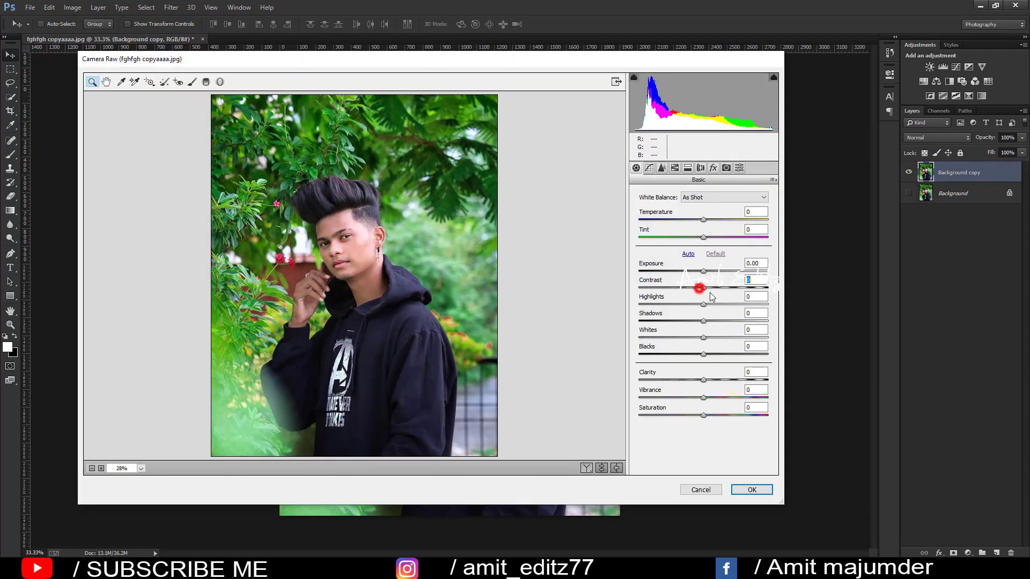
mouse_move(690, 337)
left_mouse_down()
mouse_move(693, 354)
mouse_move(725, 326)
mouse_move(702, 355)
mouse_move(707, 380)
left_mouse_up()
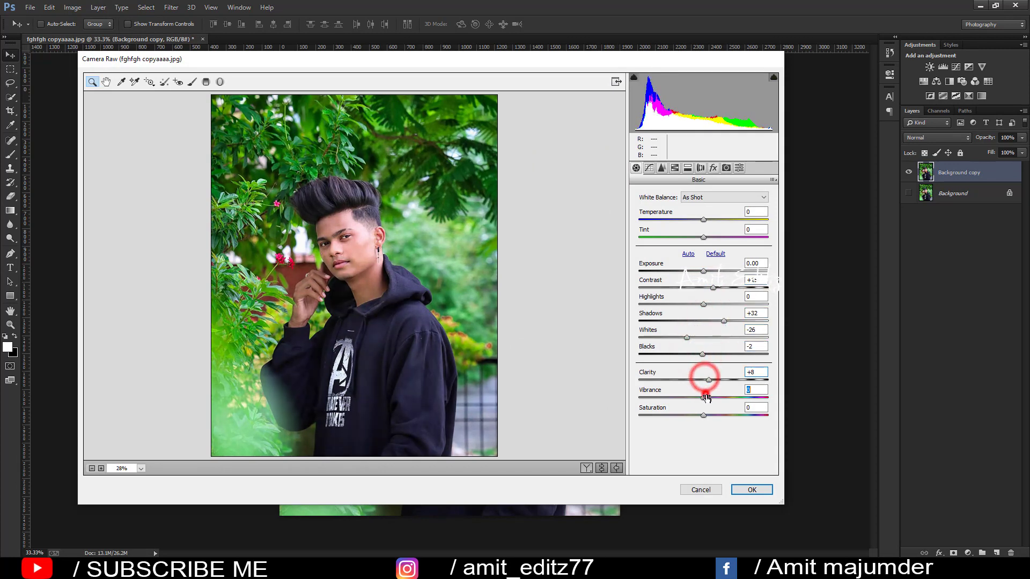
left_click(688, 168)
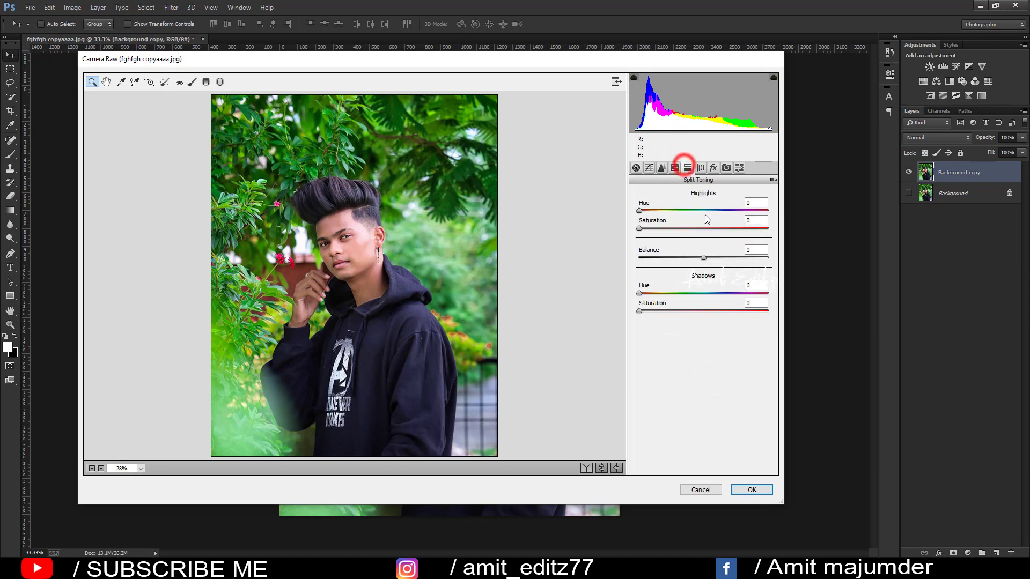
left_click(675, 168)
left_click_drag(703, 262, 730, 265)
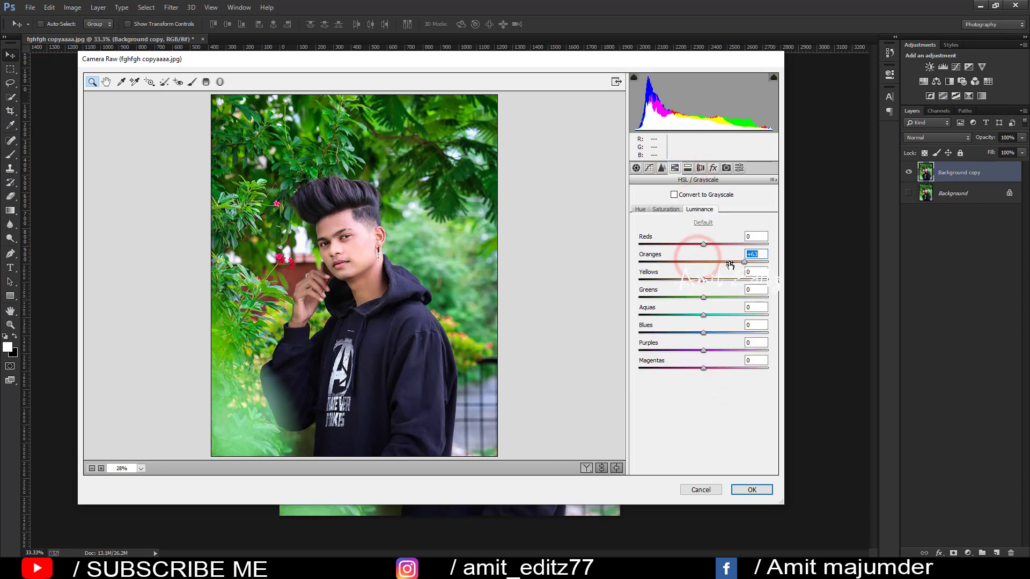
left_click(641, 209)
left_click_drag(702, 293, 783, 292)
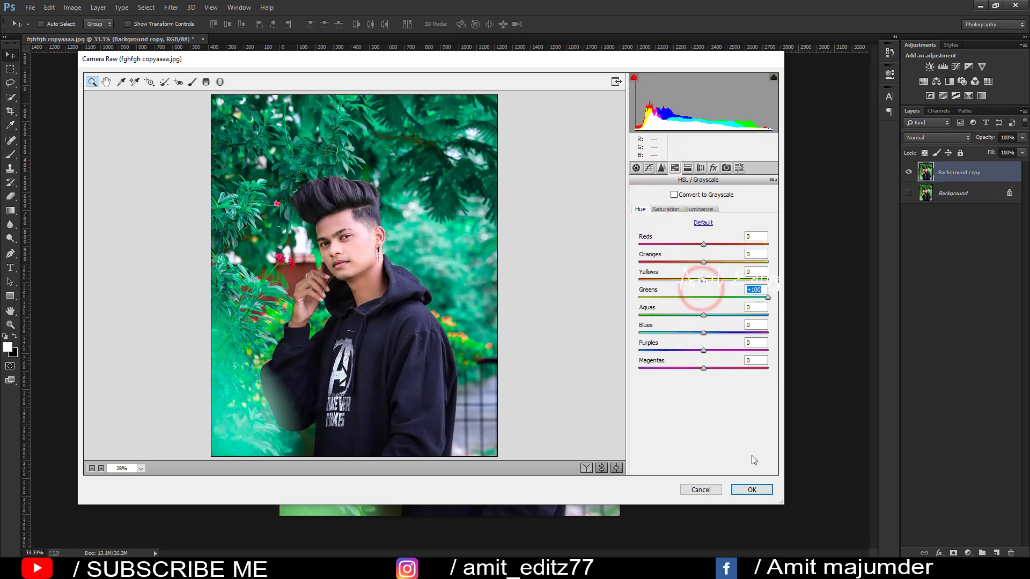
left_click(752, 490)
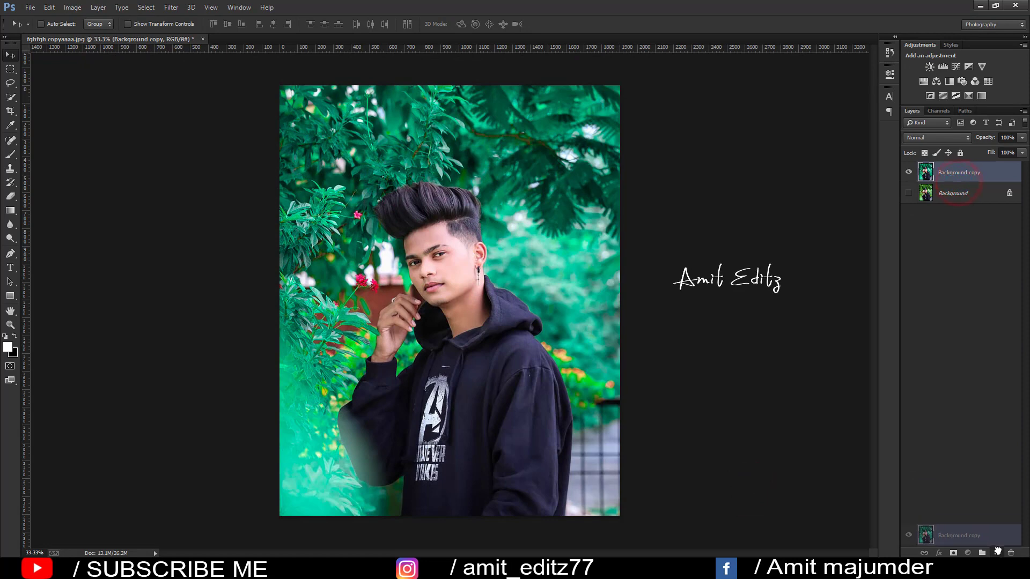
- Duplicate the graded layer and set Camera Raw Tint to -10 on the copy
left_click_drag(962, 193, 996, 554)
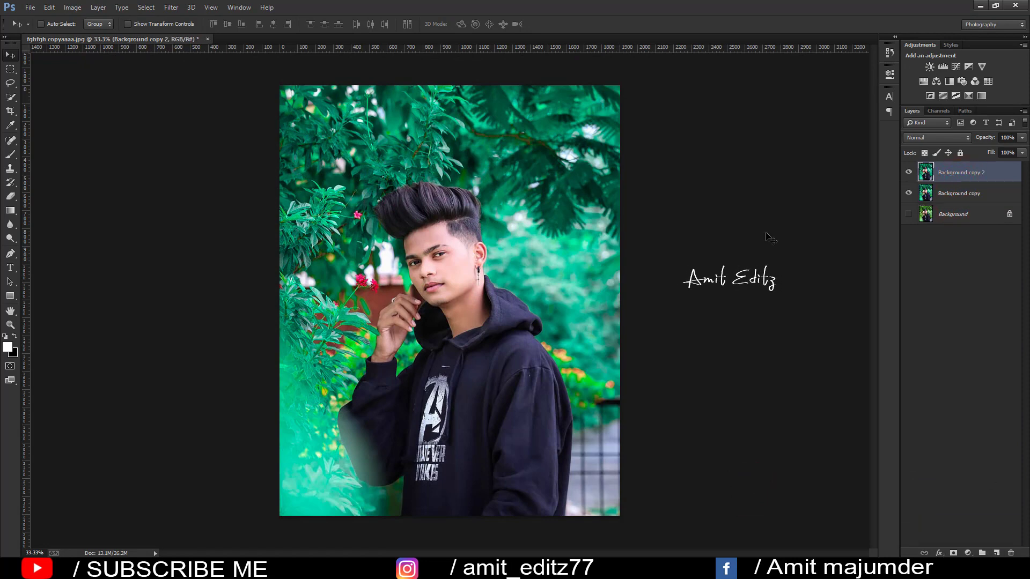
left_click(168, 8)
left_click(189, 68)
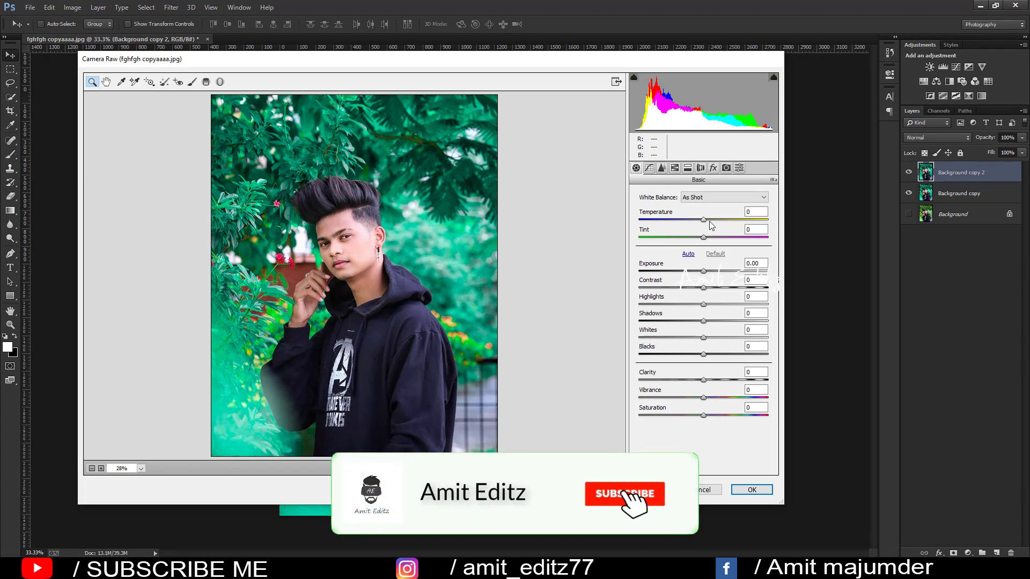
left_click_drag(704, 238, 698, 238)
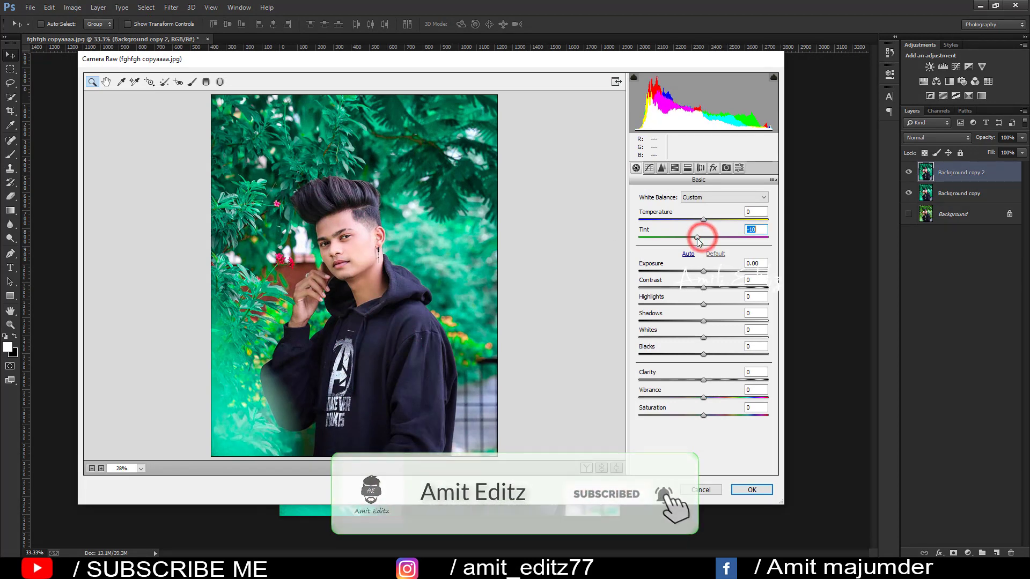
- Set Greens hue +100, shift Aquas toward blue, and Yellows hue +100
left_click(674, 168)
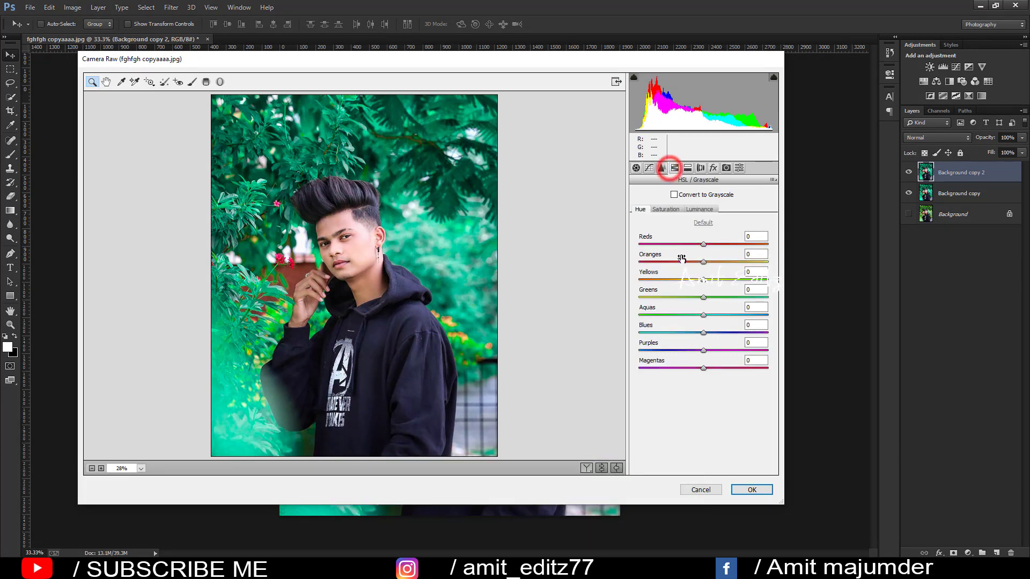
left_click_drag(703, 297, 770, 297)
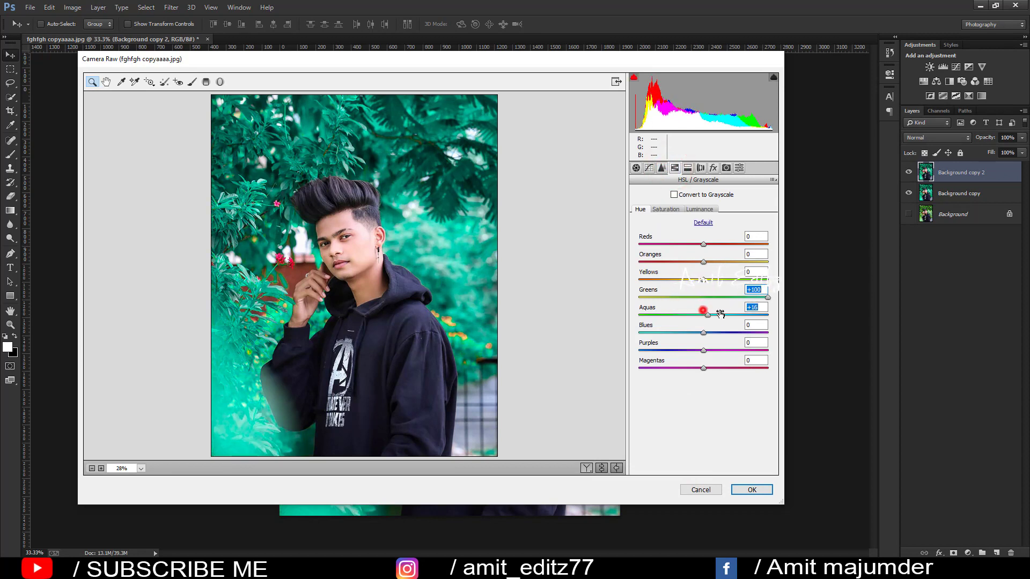
left_click_drag(703, 315, 770, 315)
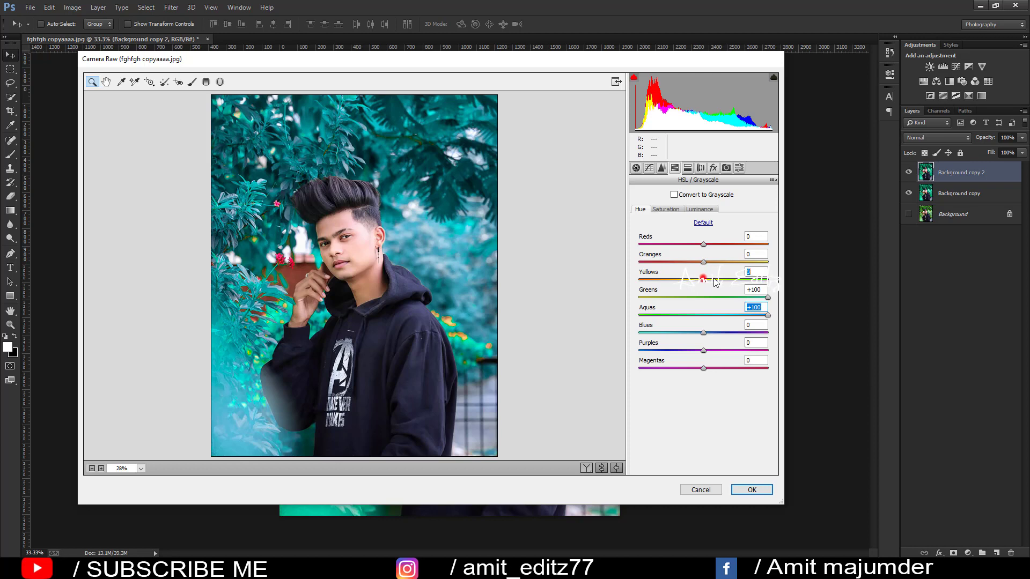
left_click_drag(714, 279, 786, 292)
- Boost Greens saturation to +67 and max out Aquas and Blues saturation
left_click(666, 209)
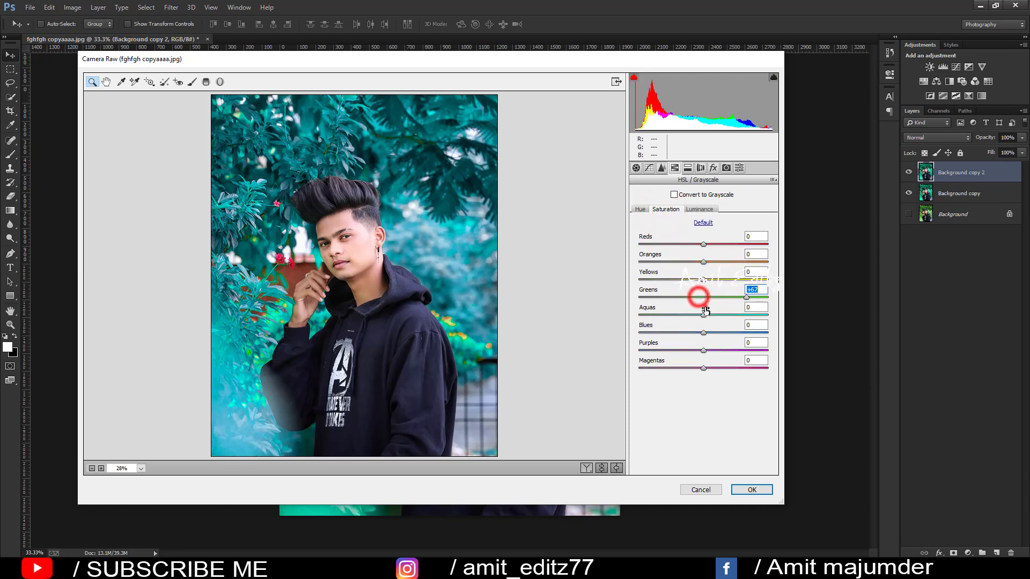
left_click_drag(703, 297, 746, 297)
left_click_drag(703, 314, 768, 315)
left_click_drag(703, 333, 779, 335)
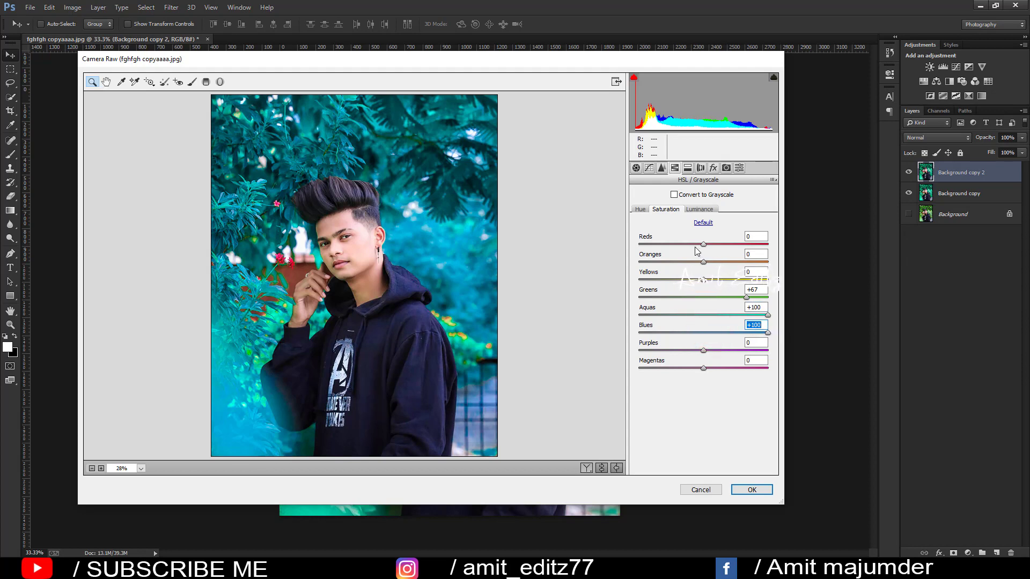
- Darken Greens and Aquas luminance, desaturate Yellows, and apply the Camera Raw pass
left_click(699, 210)
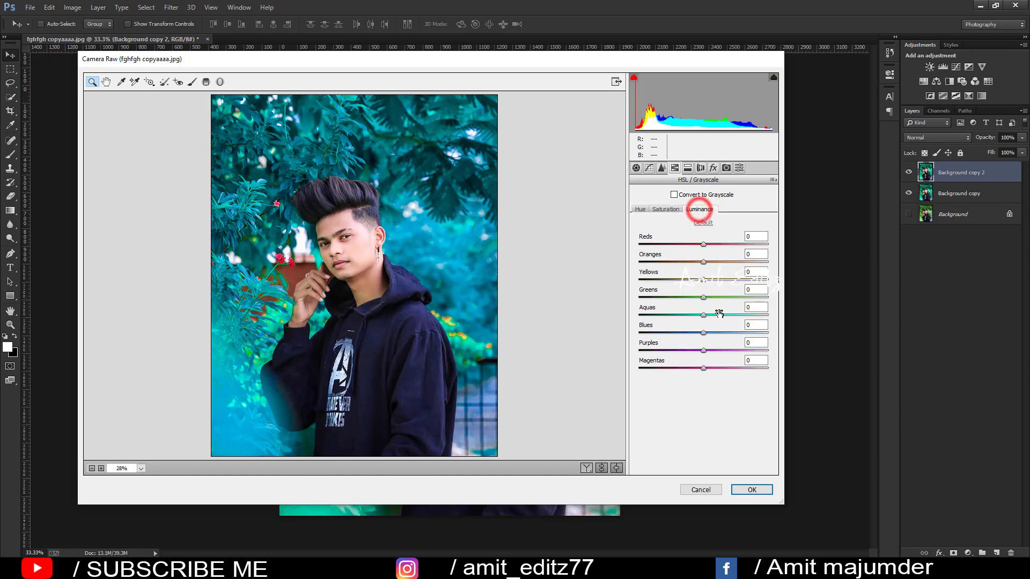
mouse_move(704, 315)
left_mouse_down()
mouse_move(680, 315)
mouse_move(671, 331)
mouse_move(701, 327)
mouse_move(669, 297)
left_mouse_up()
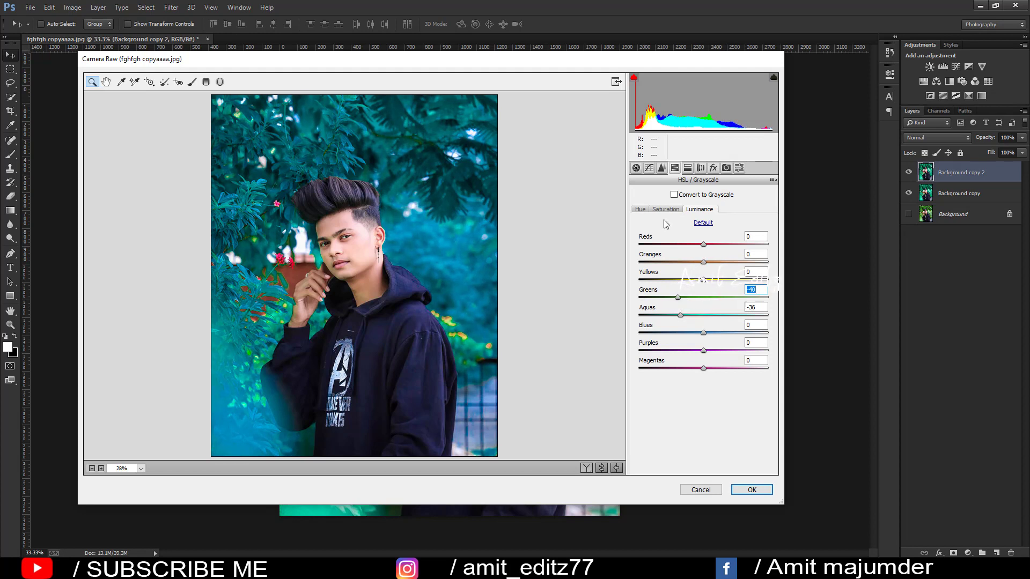
left_click(639, 210)
left_click(696, 209)
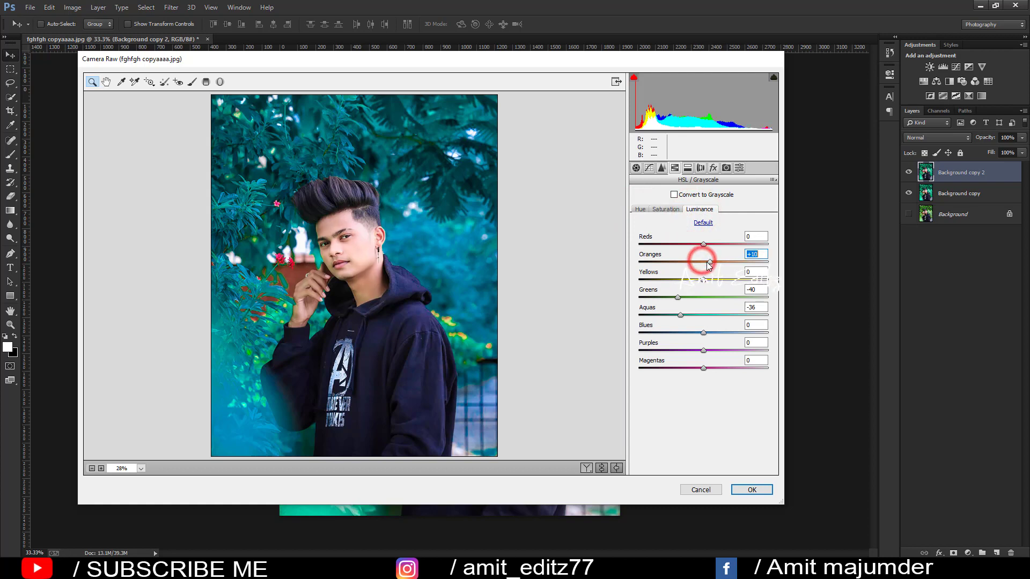
left_click(666, 209)
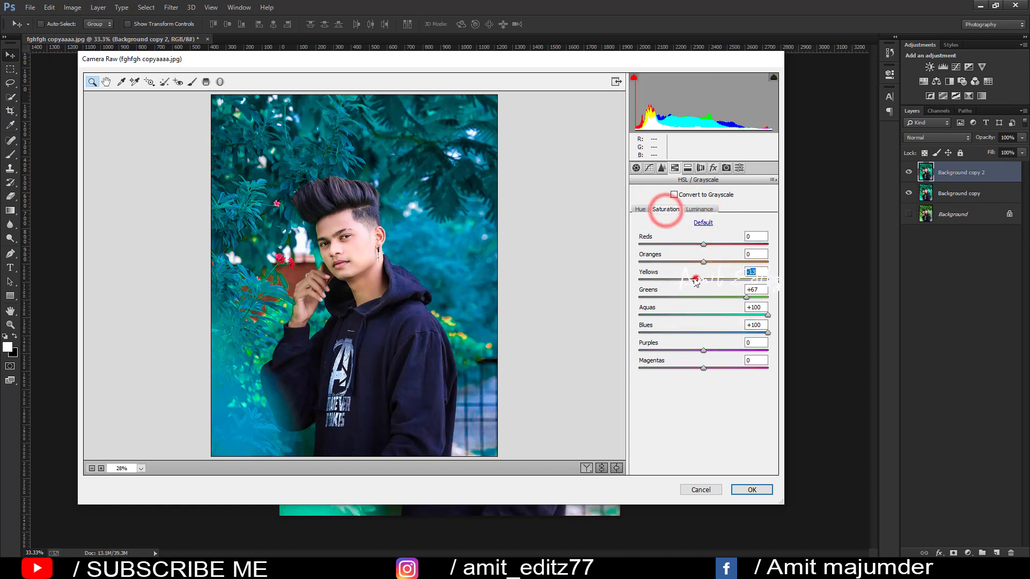
left_click_drag(701, 279, 665, 280)
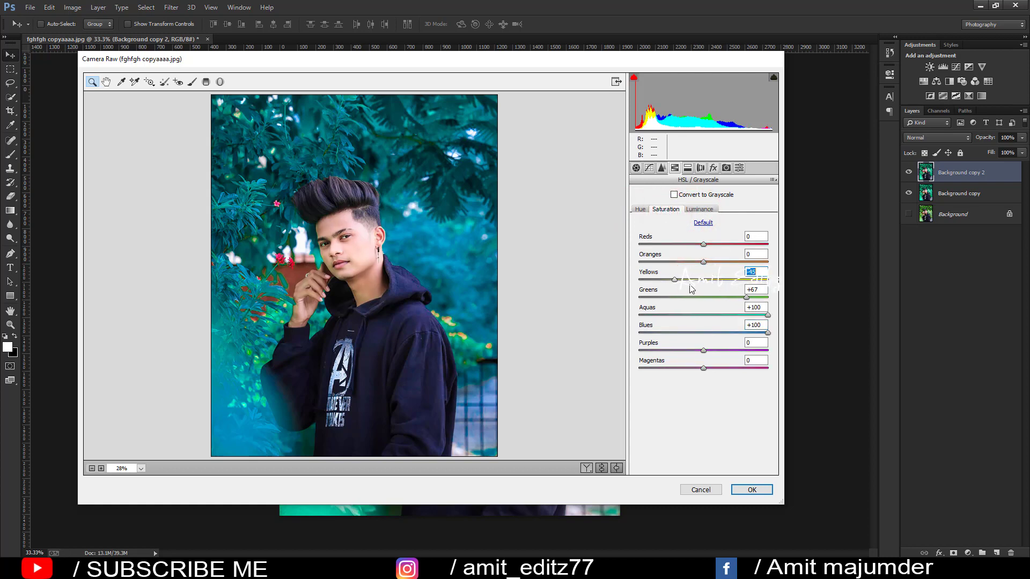
left_click(754, 491)
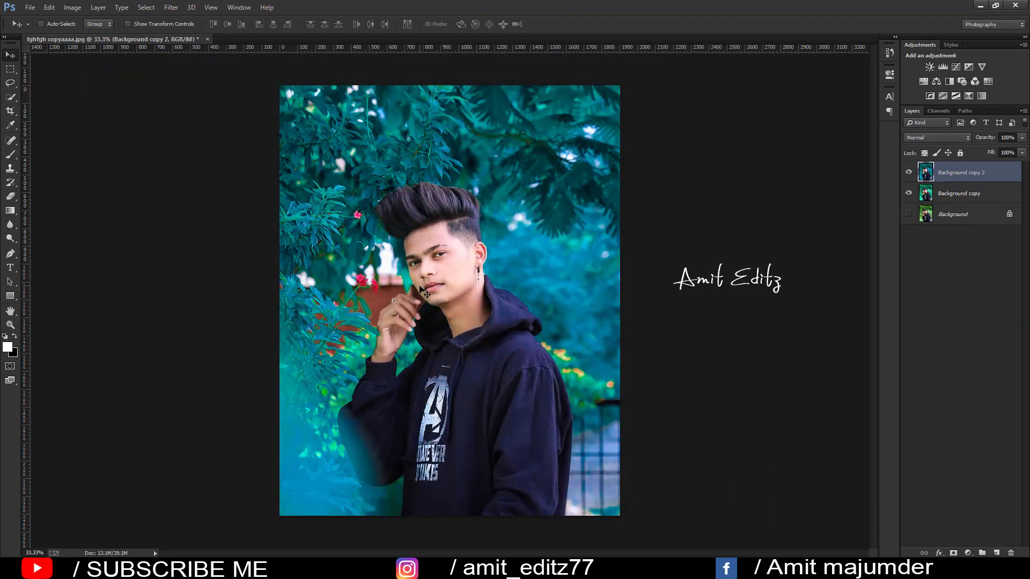
scroll(424, 291, "down", 2)
- Duplicate Background copy 2 and launch Camera Raw on the newest copy
left_click_drag(970, 172, 997, 553)
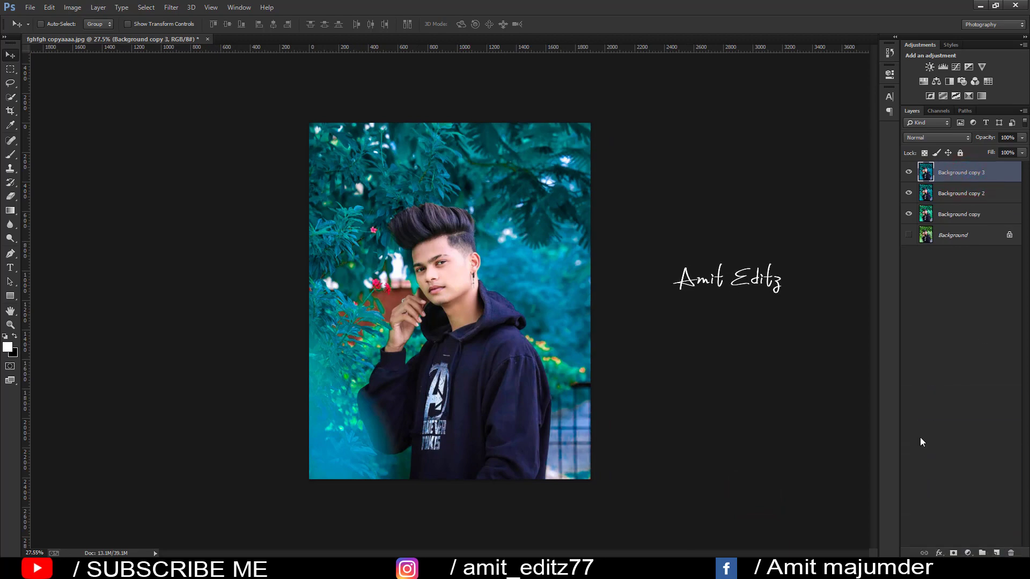
left_click(170, 7)
left_click(185, 70)
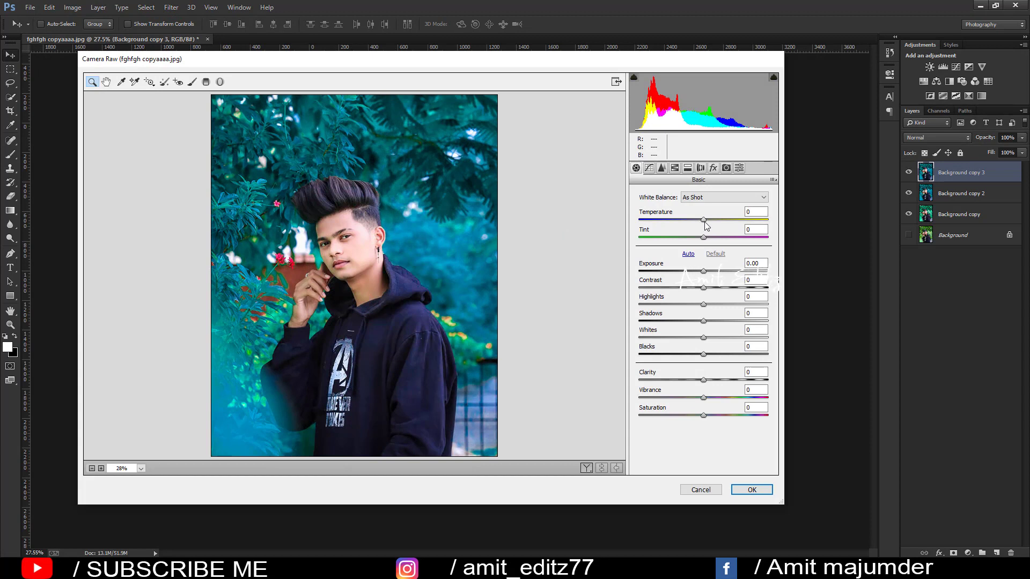
- Adjust Greens saturation, set Aquas saturation to +71, and raise Blues saturation slightly
left_click(674, 168)
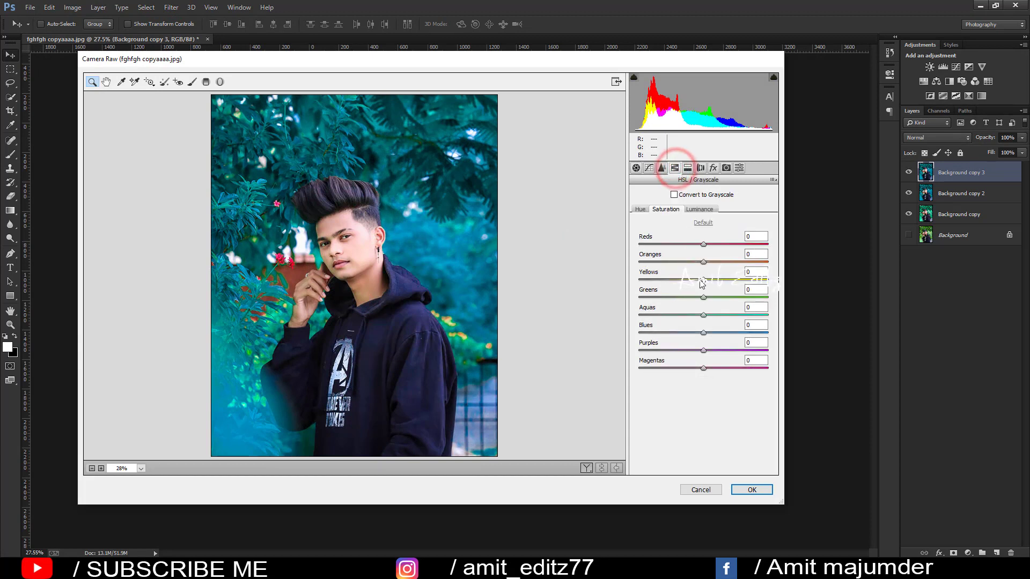
left_click_drag(704, 296, 762, 298)
mouse_move(688, 306)
left_mouse_down()
mouse_move(676, 306)
mouse_move(760, 298)
left_mouse_up()
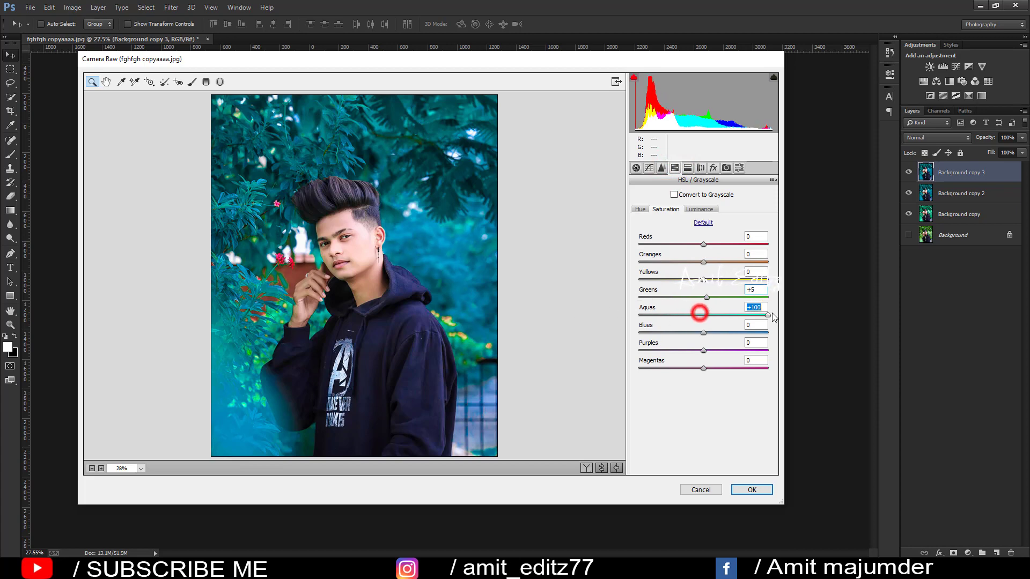
left_click_drag(702, 314, 769, 315)
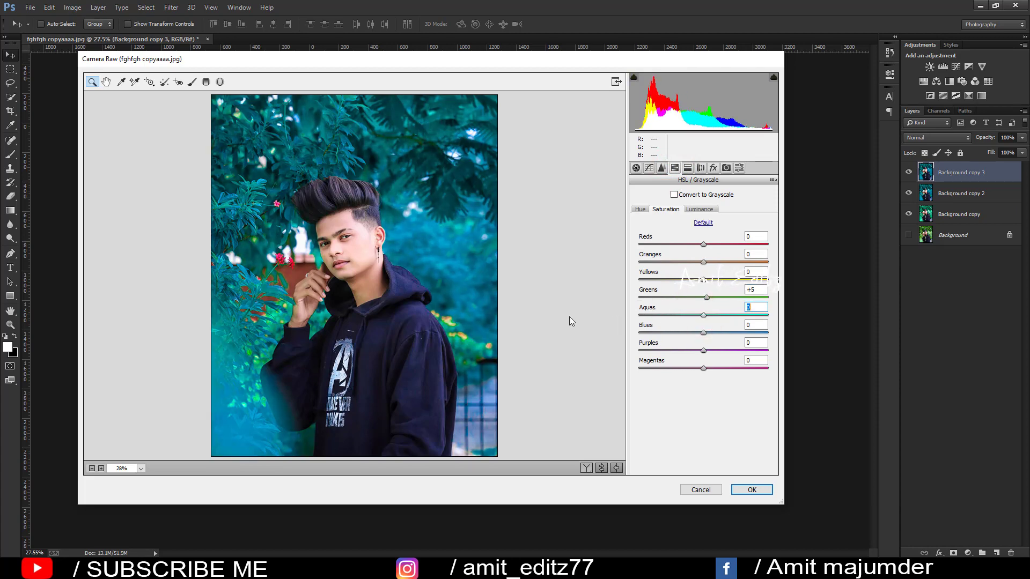
left_click(699, 315)
left_click_drag(699, 330, 704, 330)
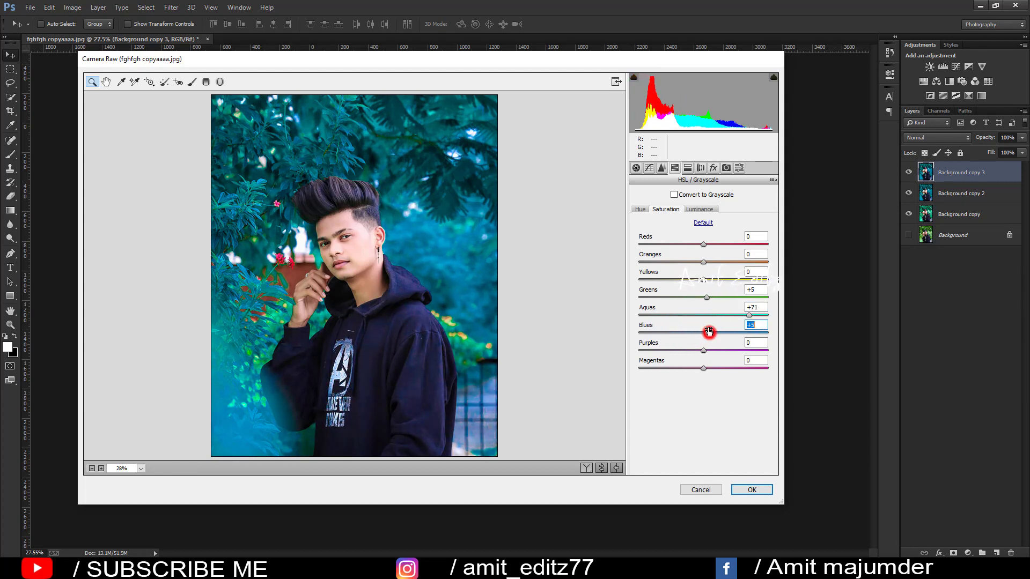
- Set the Aquas hue to +52 alongside Greens hue +69 and apply the edits
left_click(640, 210)
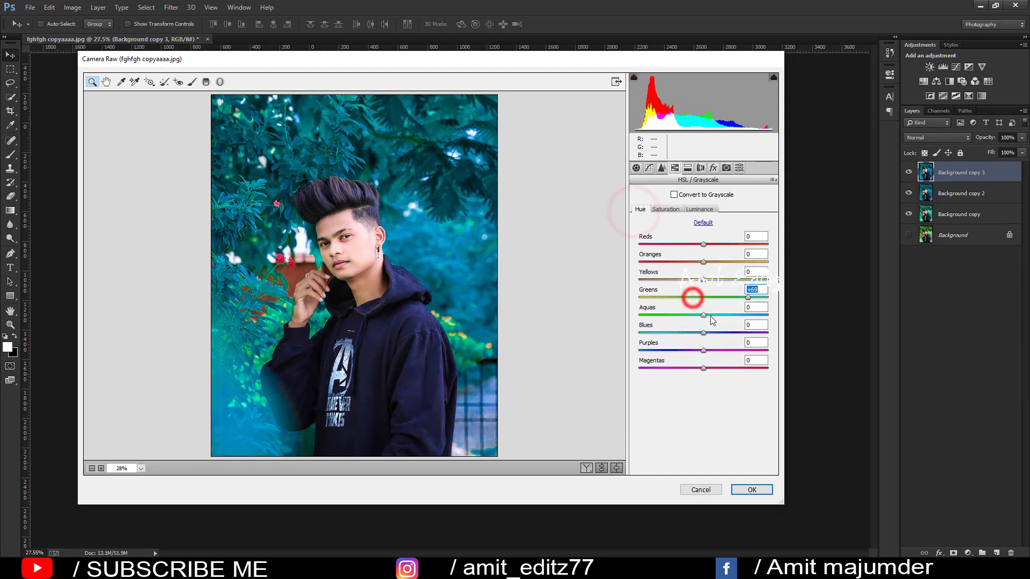
left_click_drag(707, 315, 762, 315)
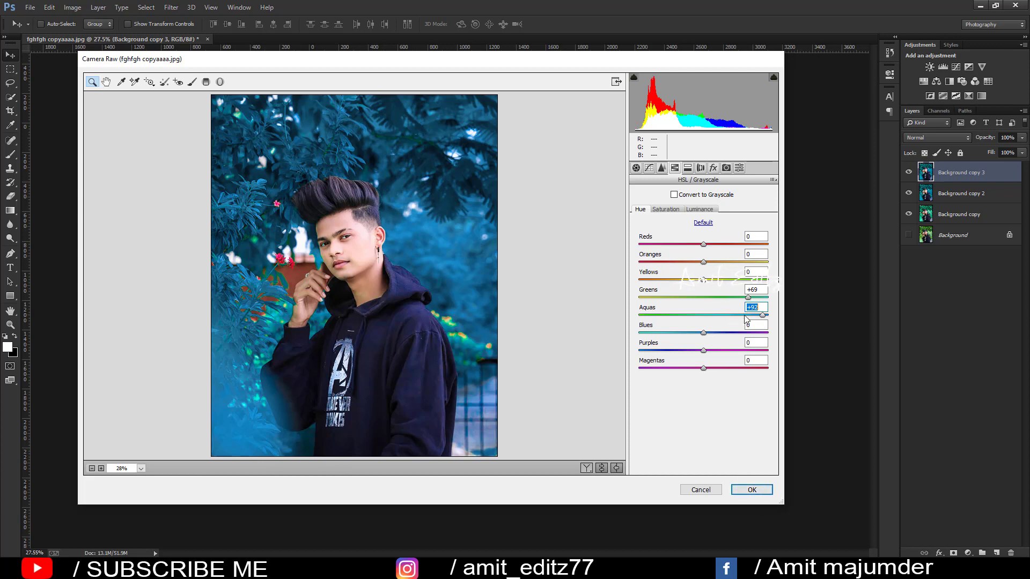
left_click_drag(763, 315, 738, 315)
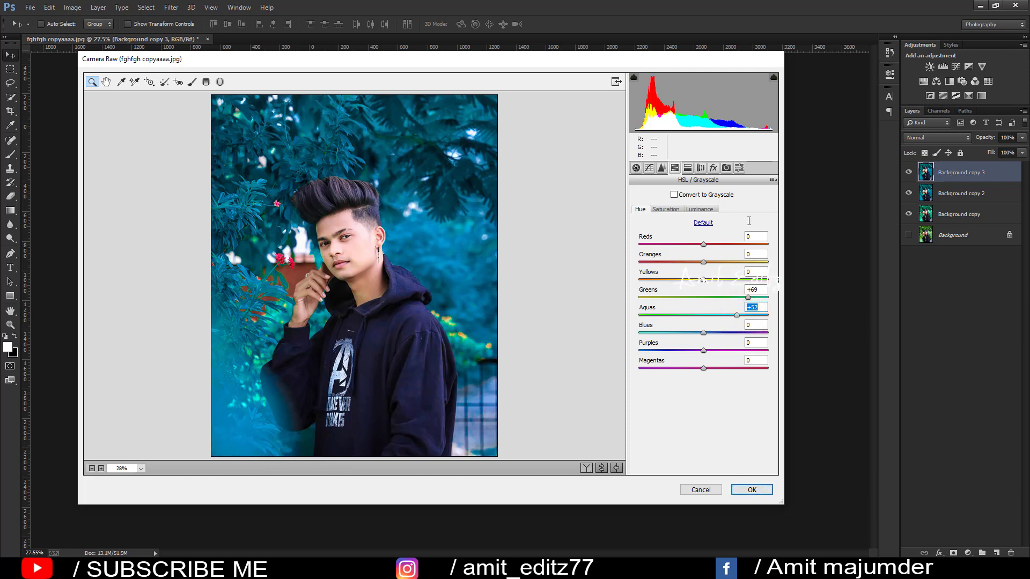
left_click(761, 492)
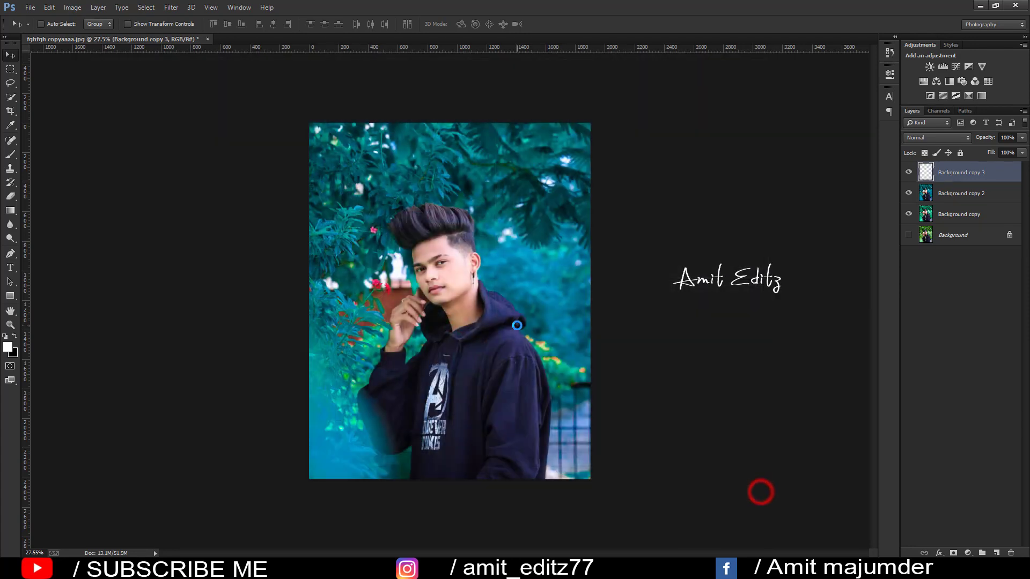
- Open the fhfgh and dfgfdg reference photos together
left_click(30, 7)
left_click(38, 33)
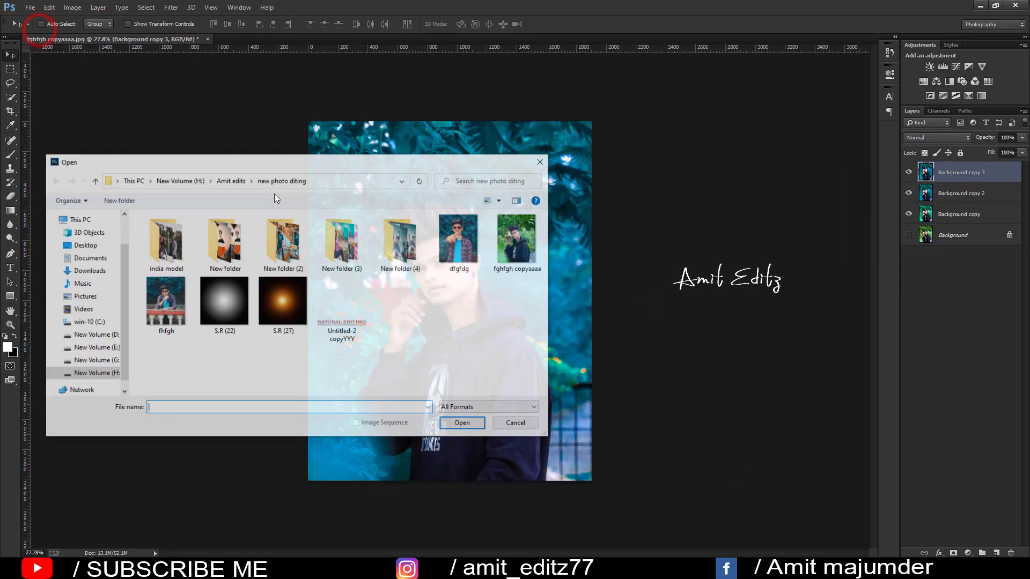
left_click(172, 301)
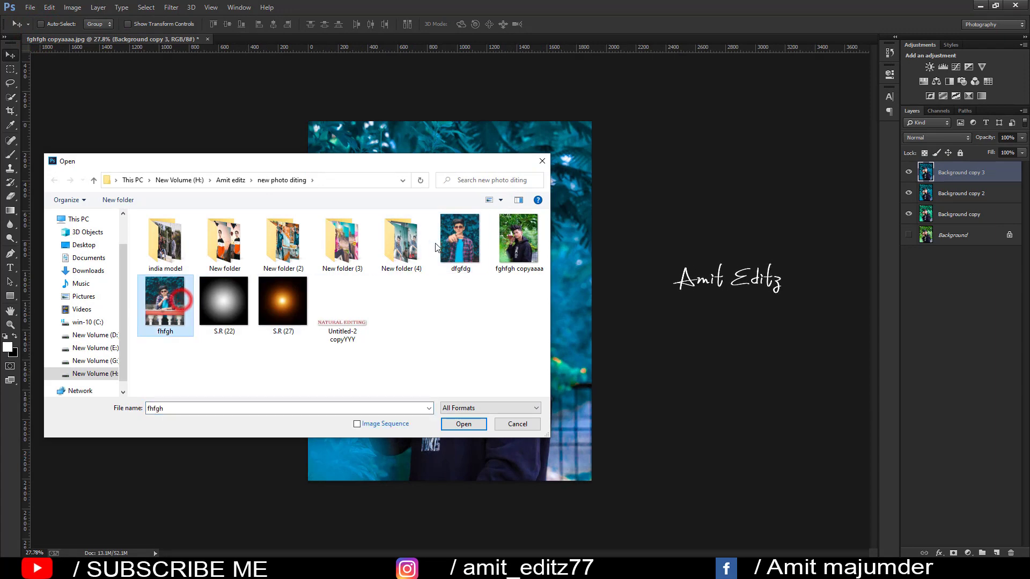
left_click(459, 239, "ctrl")
left_click(462, 423)
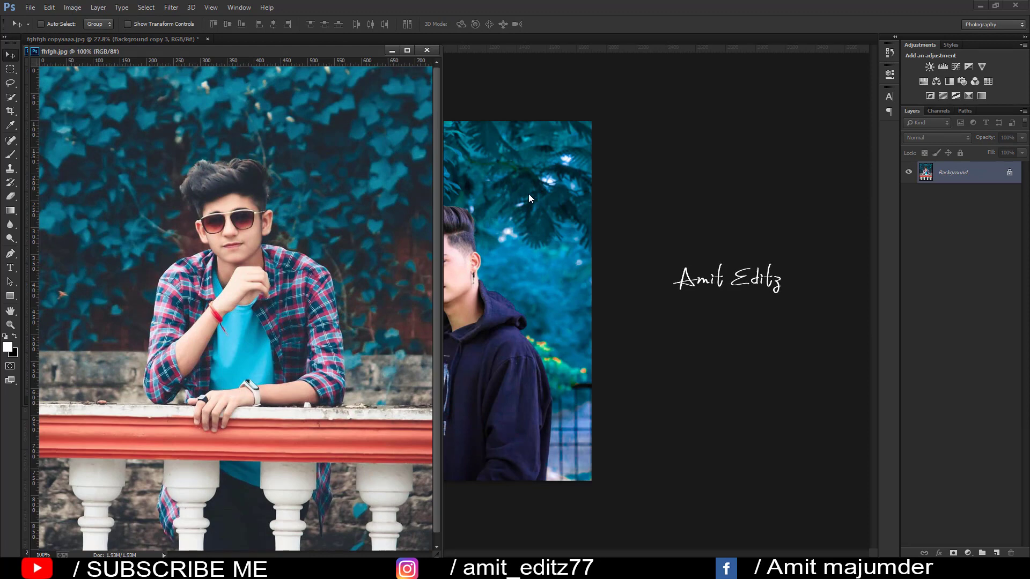
- Compare the two references, close both, and duplicate Background copy 3 as Background copy 4
mouse_move(343, 52)
left_mouse_down()
mouse_move(530, 205)
mouse_move(475, 317)
left_mouse_up()
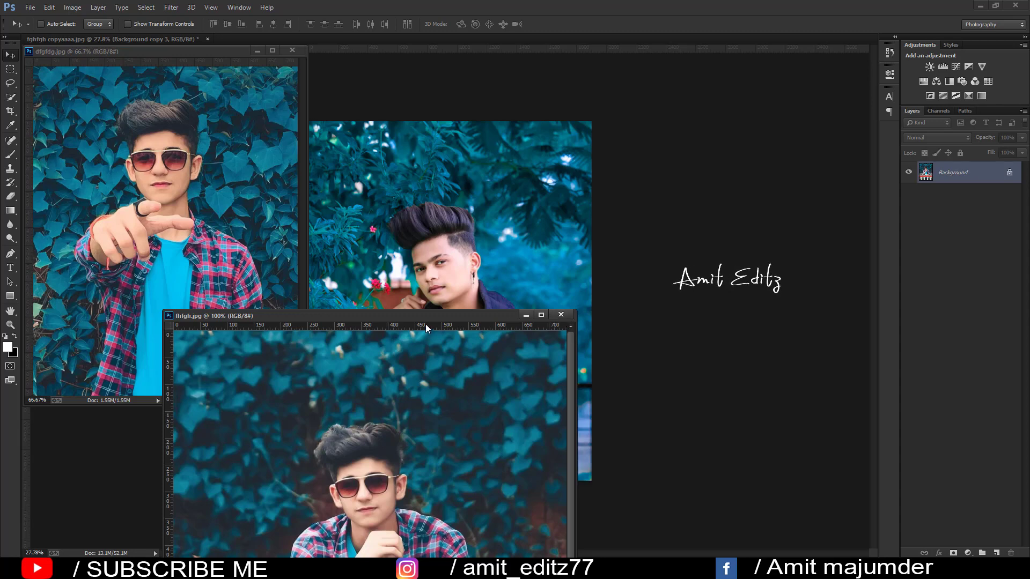
left_click_drag(426, 316, 442, 126)
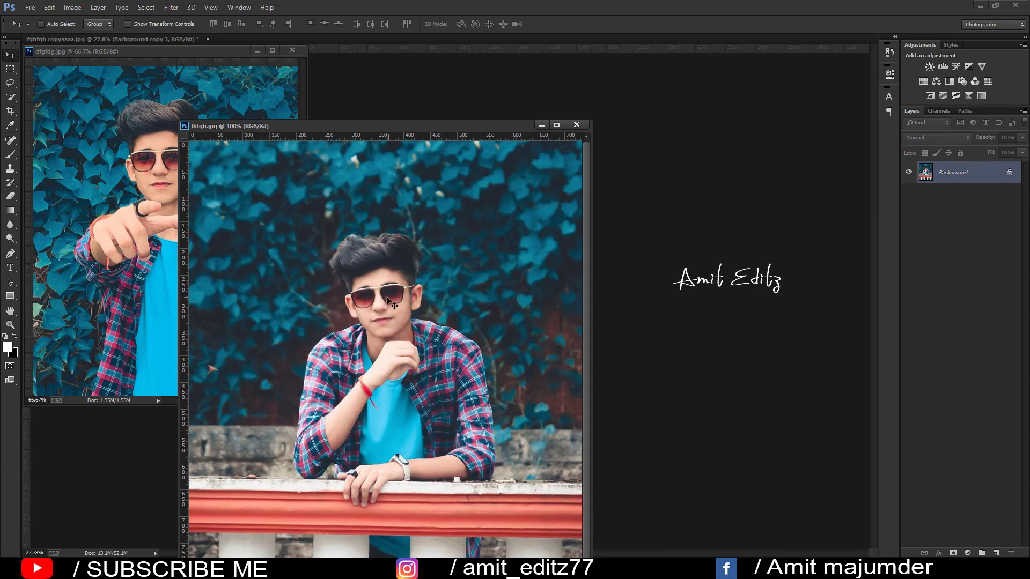
left_click(575, 125)
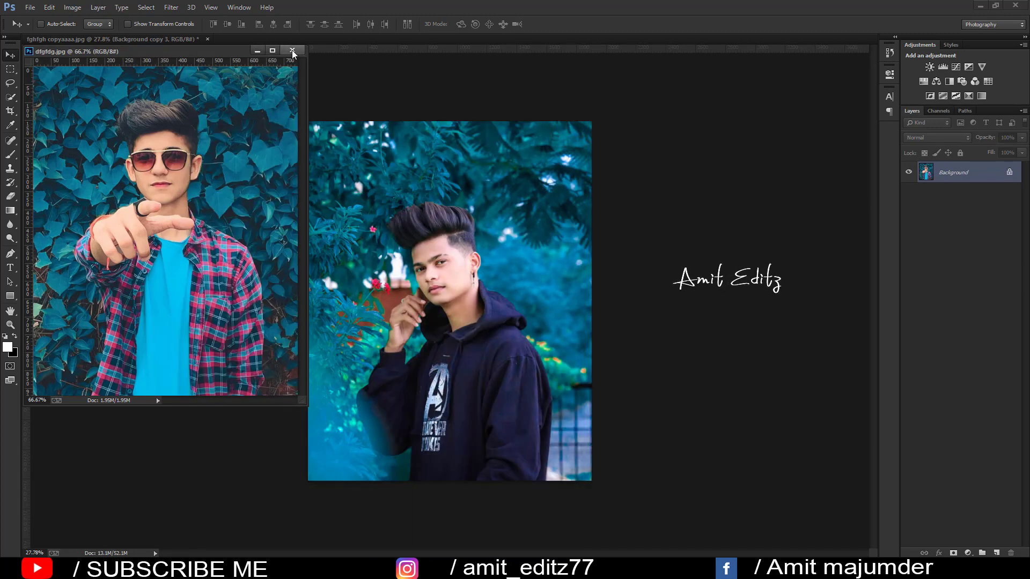
left_click(293, 52)
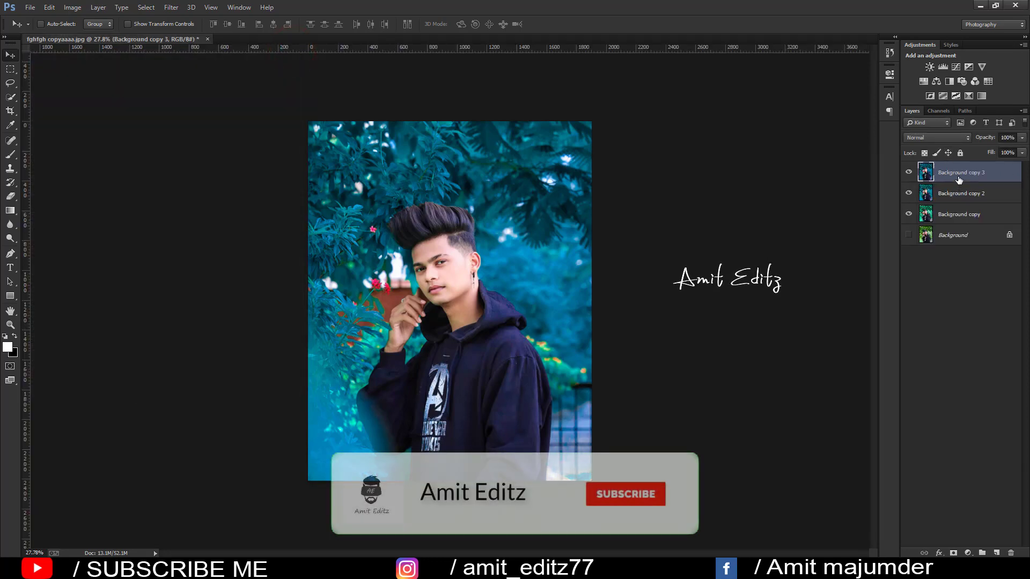
mouse_move(961, 183)
left_mouse_down()
mouse_move(1002, 511)
mouse_move(997, 553)
left_mouse_up()
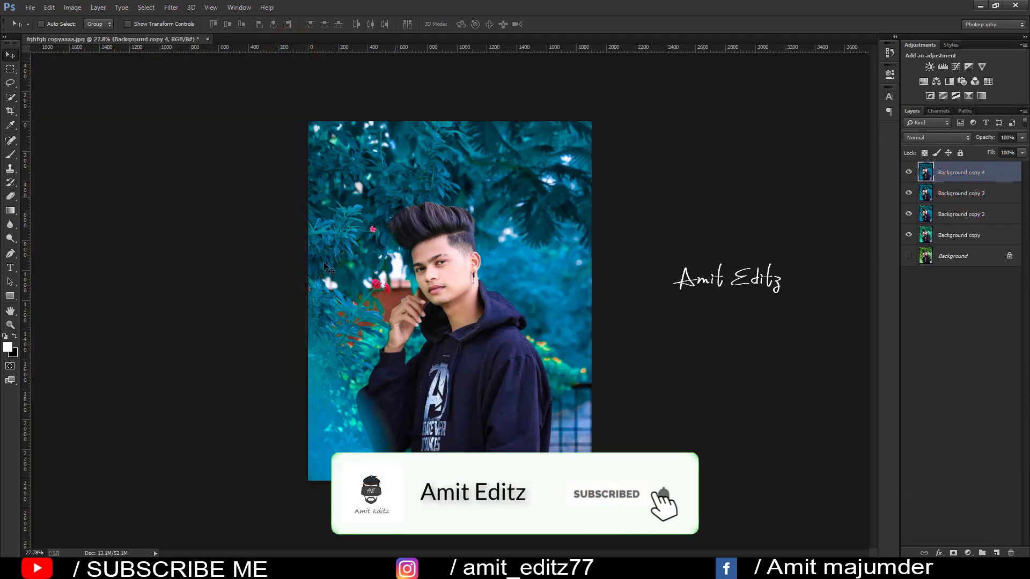
- Switch to the Mixer Brush Tool and blend the skin across the forehead
right_click(11, 154)
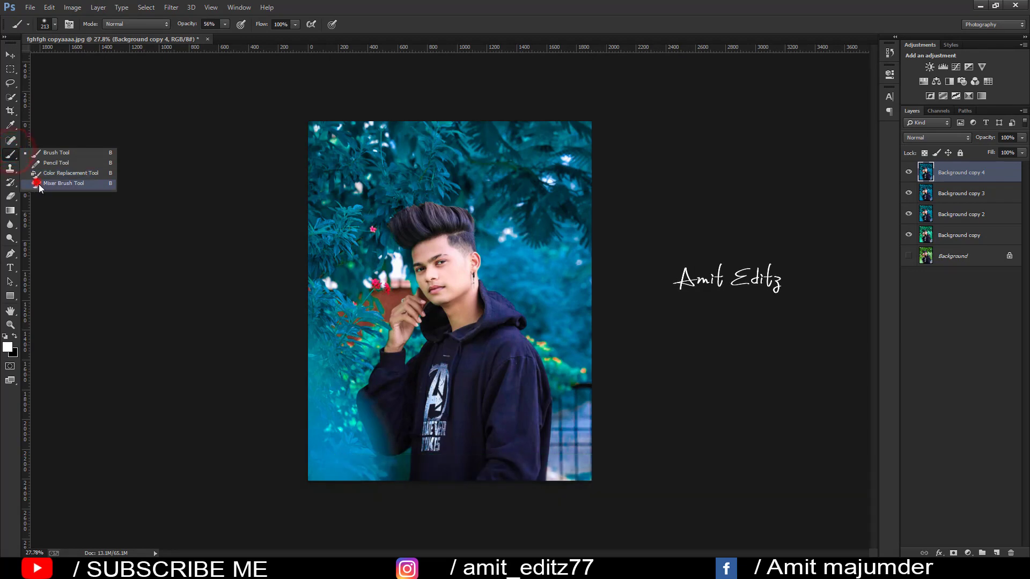
left_click(36, 182)
scroll(453, 300, "up", 1)
scroll(455, 228, "up", 3)
scroll(434, 252, "up", 2)
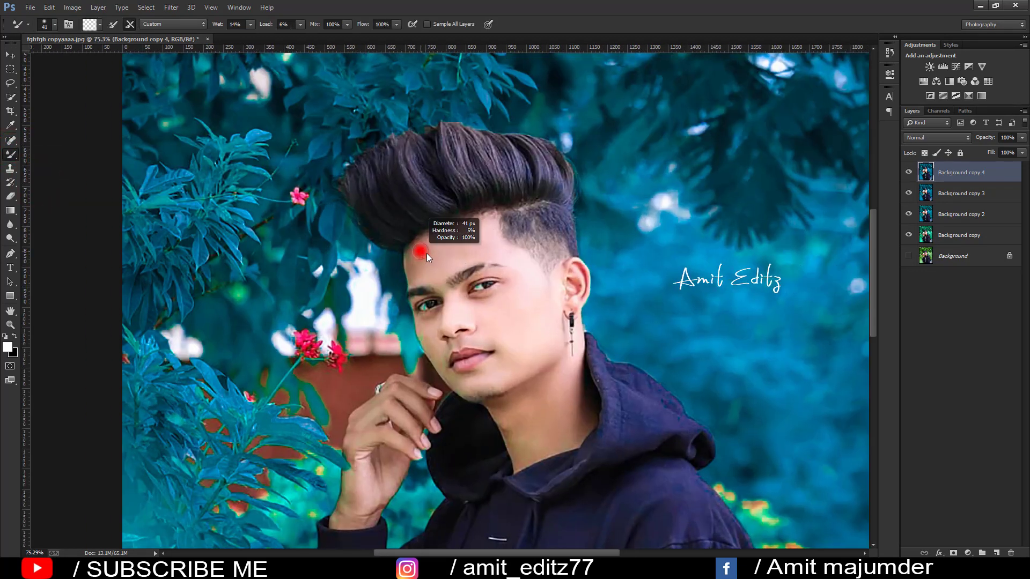
scroll(446, 255, "up", 2)
left_click_drag(445, 256, 405, 271)
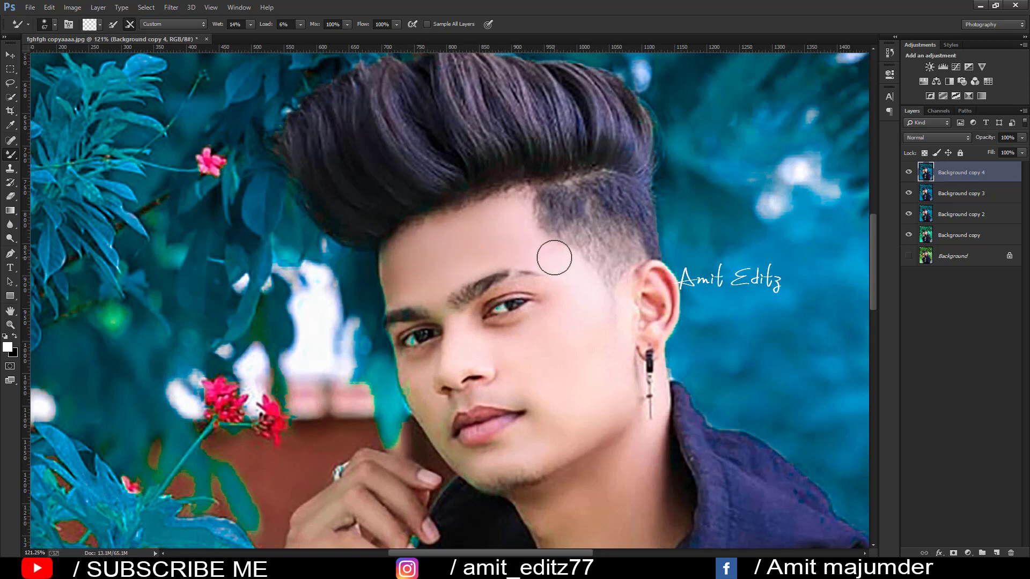
- With a larger brush, smooth the skin on both cheeks and the jaw
key("bracketright")
key("bracketright")
key("bracketright")
left_click(561, 324)
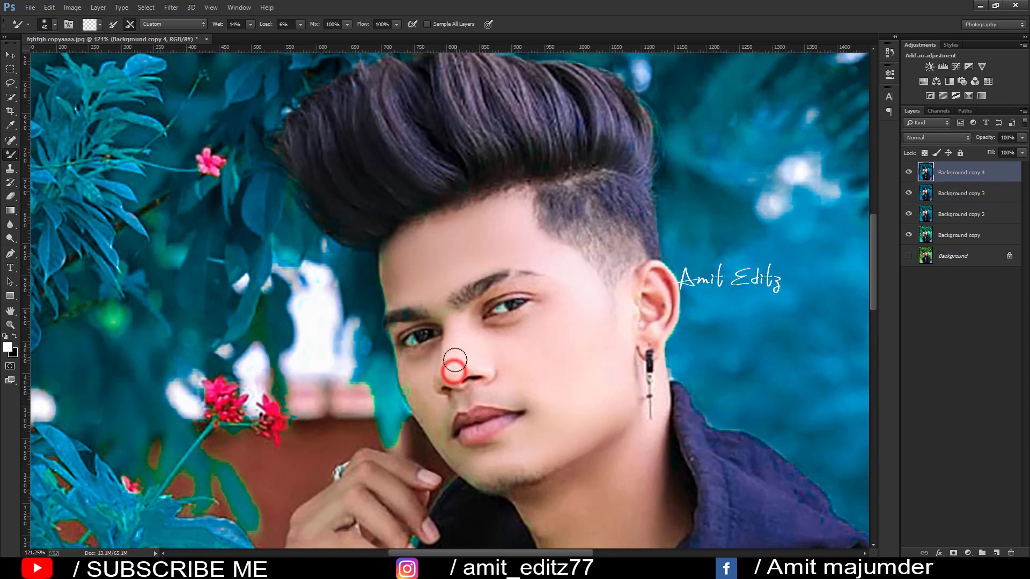
left_click(501, 352)
left_click(428, 405)
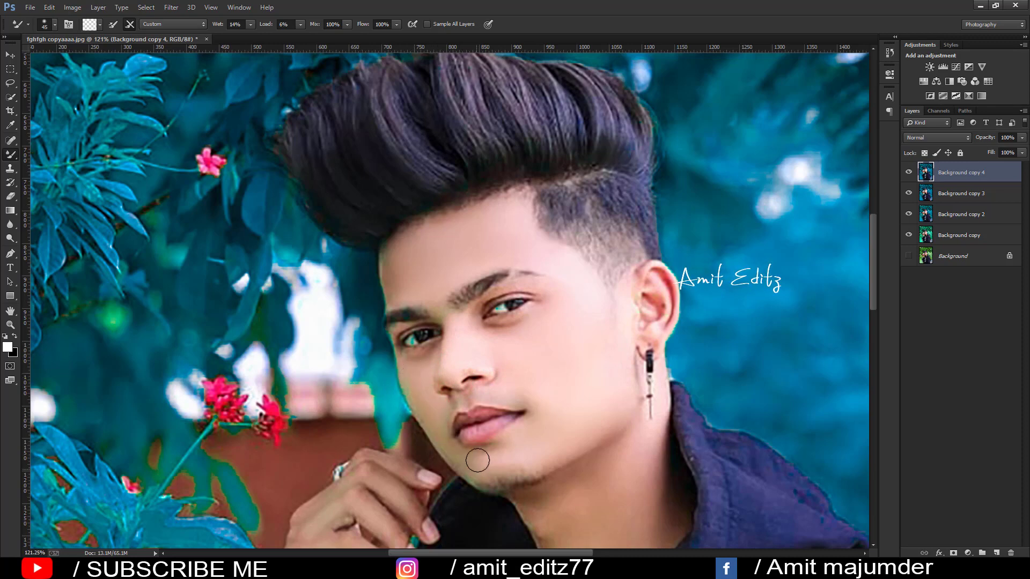
- Smooth the skin over the hand and fingers
scroll(557, 344, "down", 3)
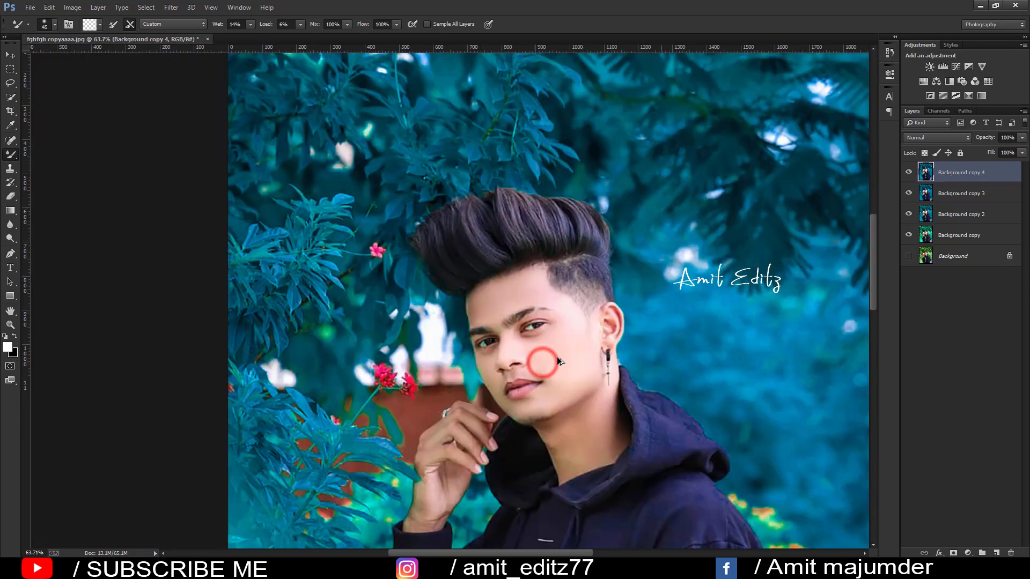
scroll(563, 338, "down", 5)
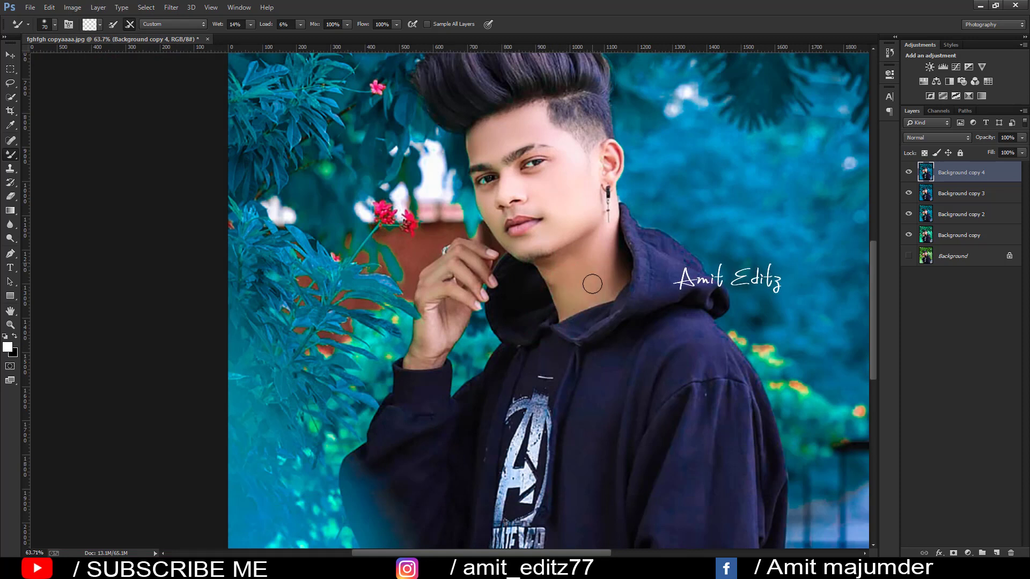
scroll(430, 347, "up", 3)
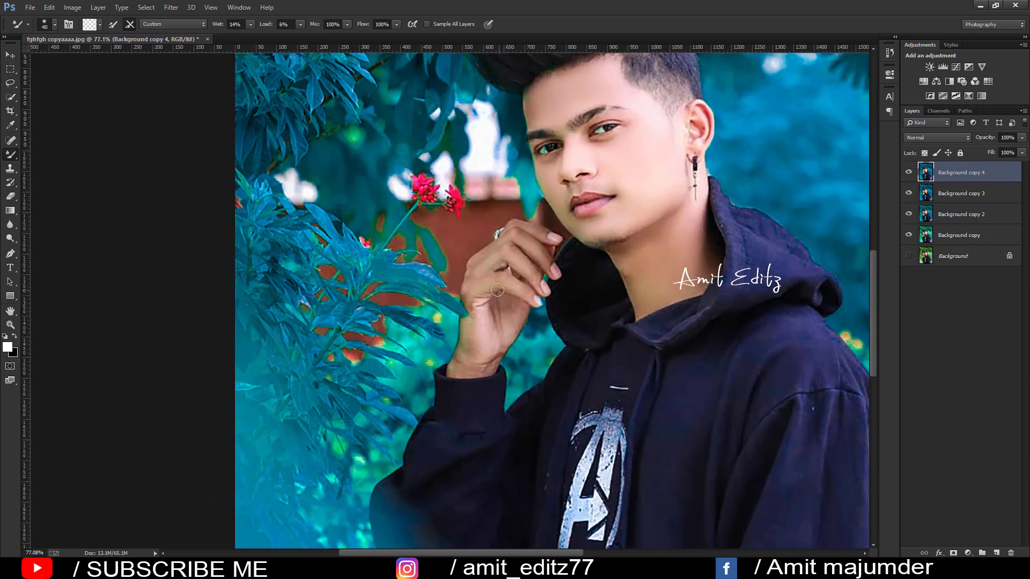
left_click_drag(493, 284, 498, 324)
left_click_drag(501, 269, 531, 236)
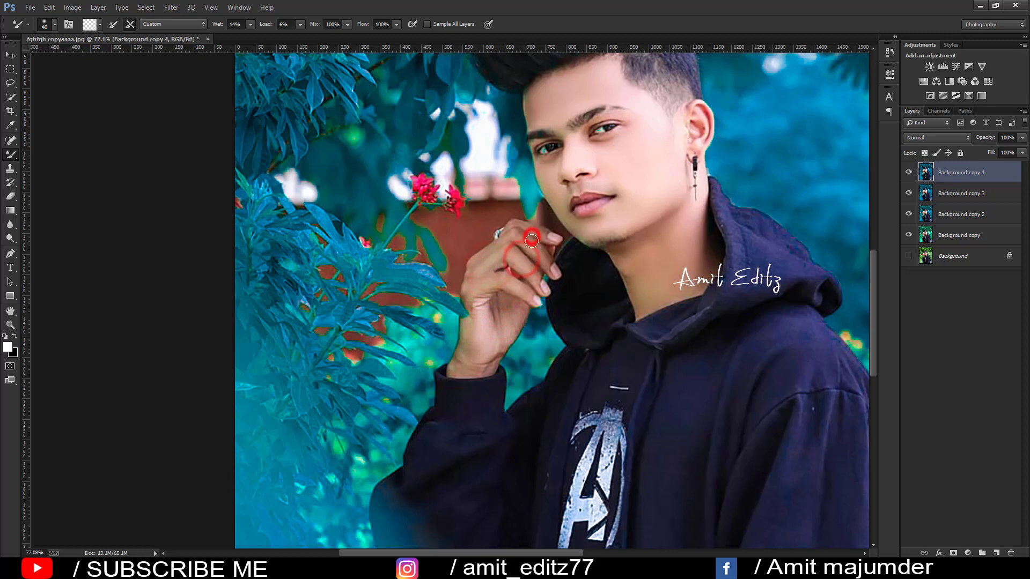
scroll(591, 243, "down", 7)
scroll(590, 244, "down", 3)
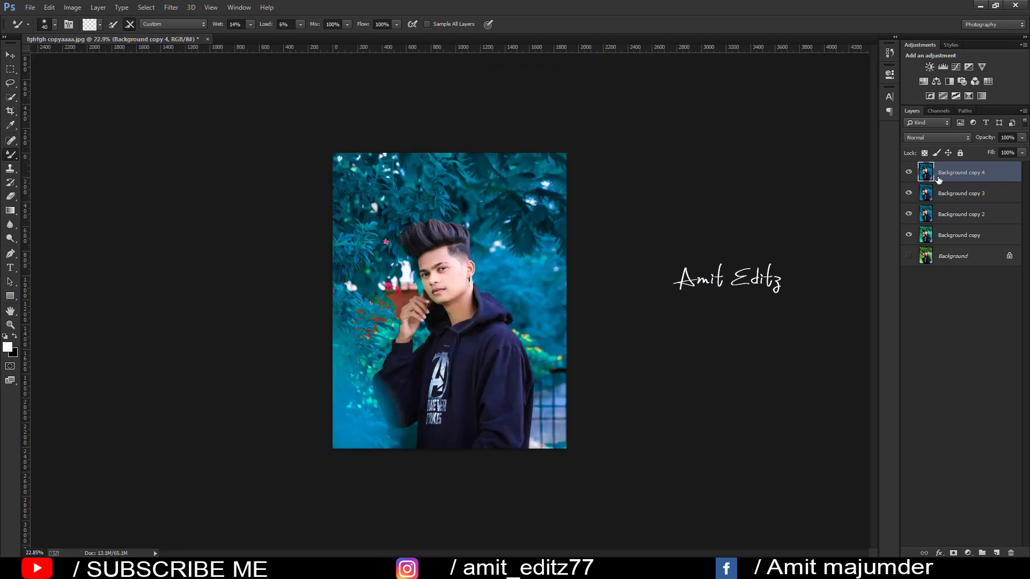
- Duplicate to Background copy 5 and in Camera Raw set Whites -10 and Blacks +6
left_click_drag(984, 260, 996, 552)
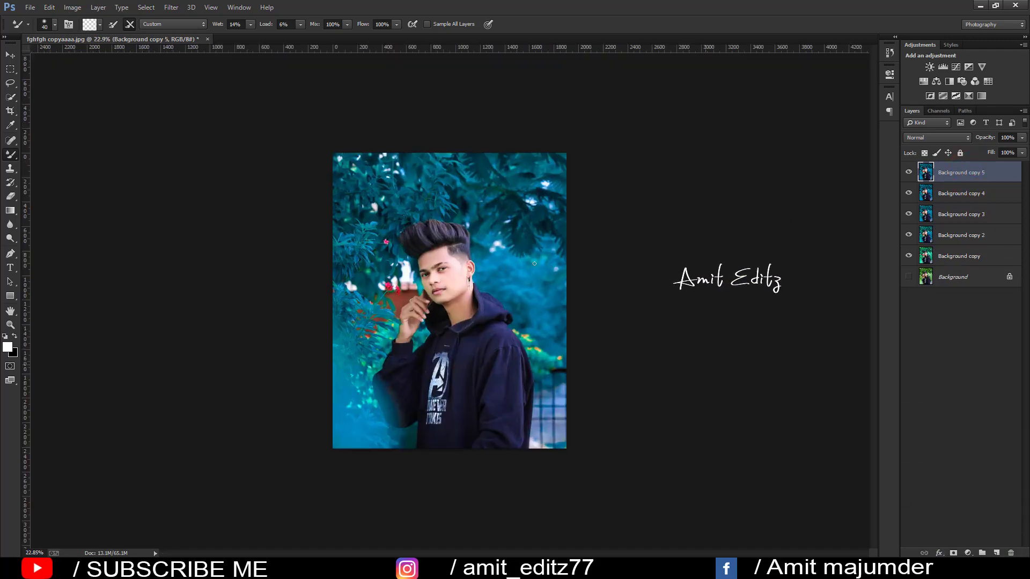
left_click(171, 7)
left_click(196, 70)
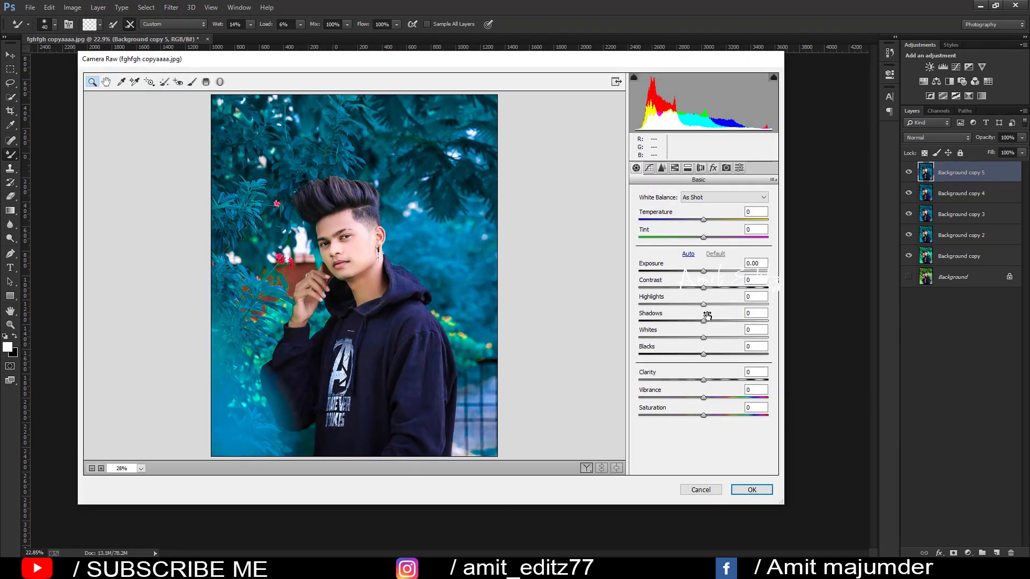
mouse_move(708, 336)
left_mouse_down()
mouse_move(697, 337)
mouse_move(721, 327)
left_mouse_up()
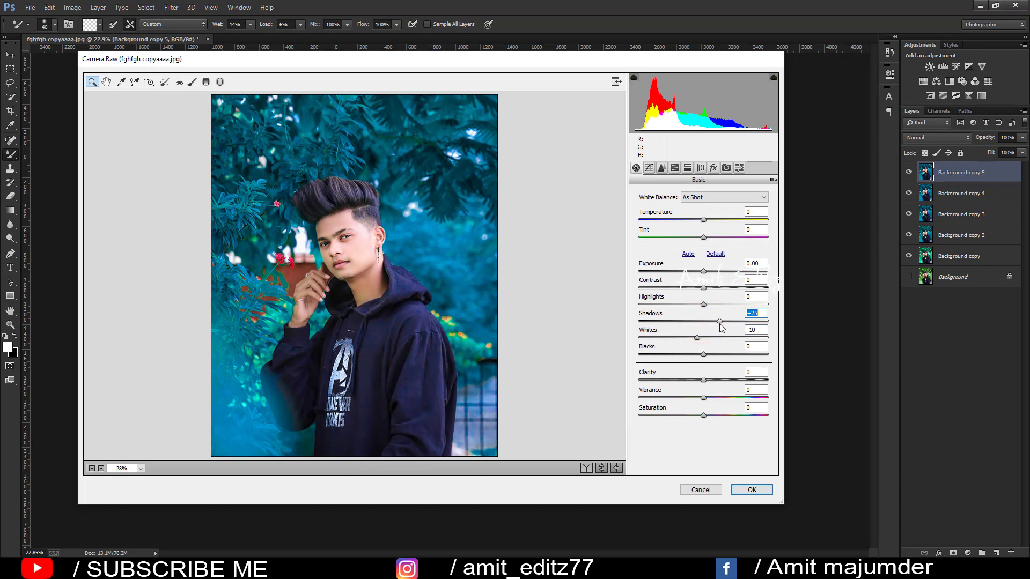
mouse_move(703, 355)
left_mouse_down()
mouse_move(691, 356)
mouse_move(708, 381)
left_mouse_up()
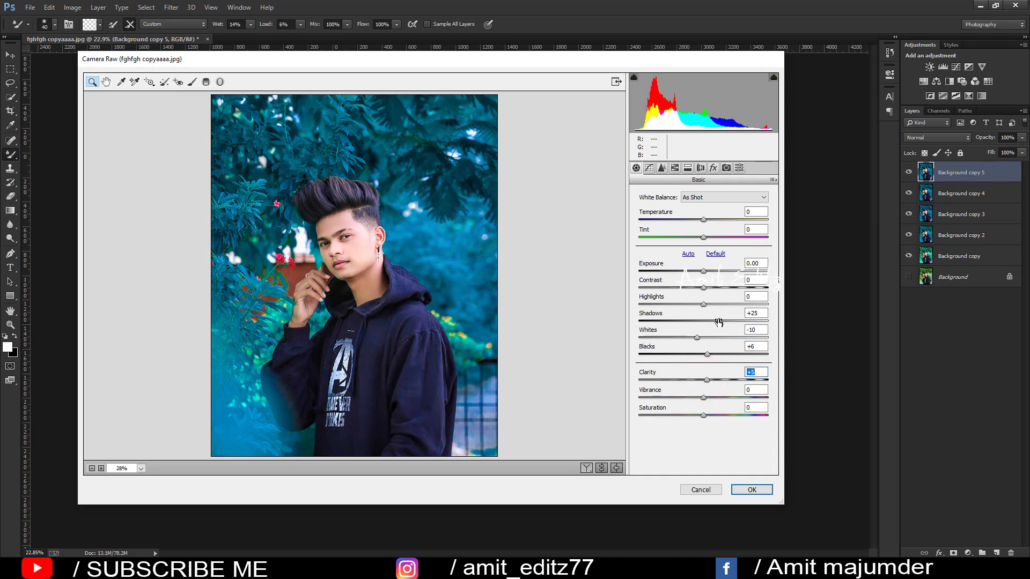
- Add a -7 post-crop vignette and tweak its midpoint and feather
left_click(714, 168)
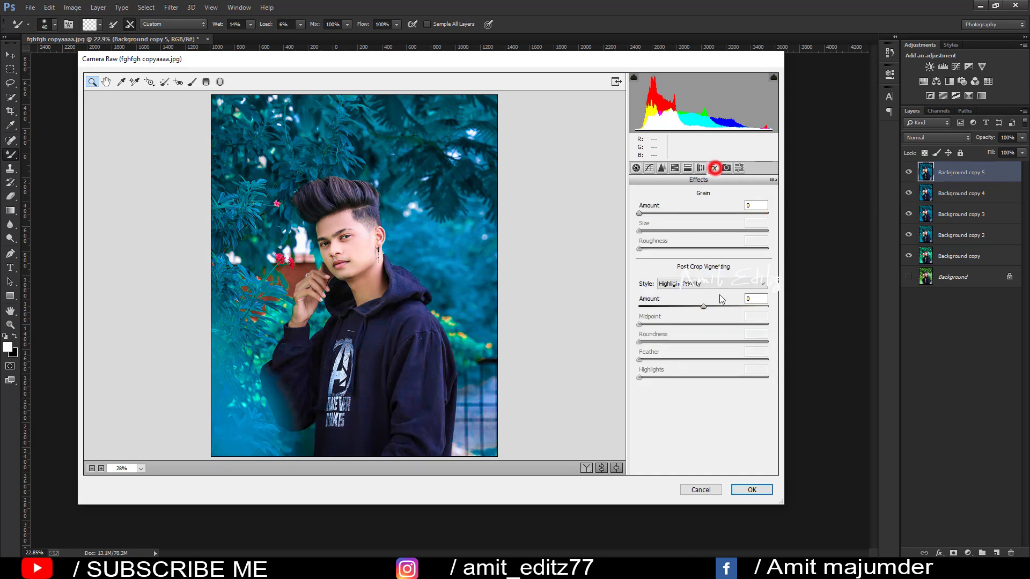
left_click_drag(703, 306, 702, 323)
left_click_drag(703, 359, 706, 359)
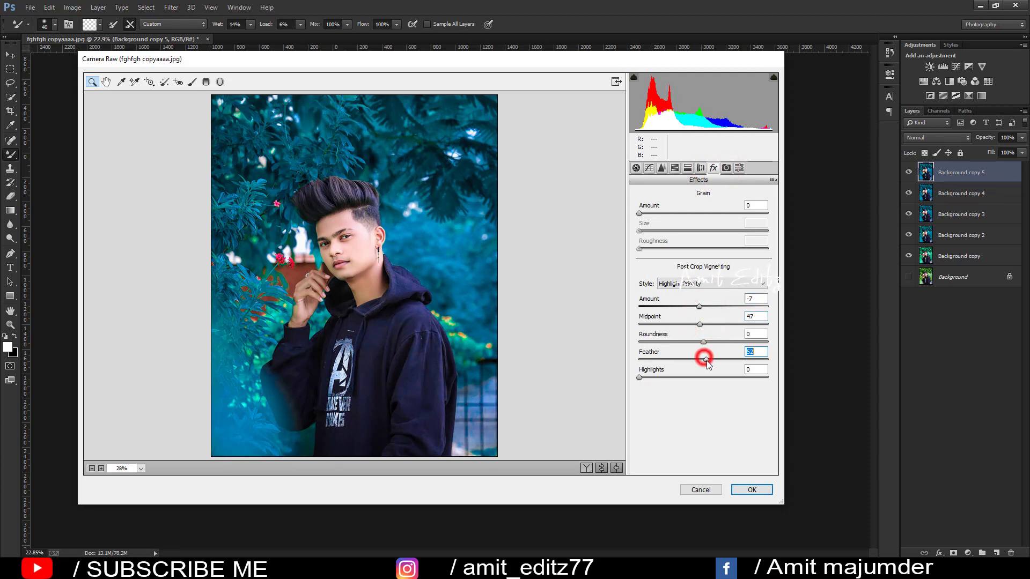
- Brighten Oranges luminance to +21 and move on to split toning
left_click(675, 168)
left_click(700, 210)
left_click_drag(703, 261, 717, 261)
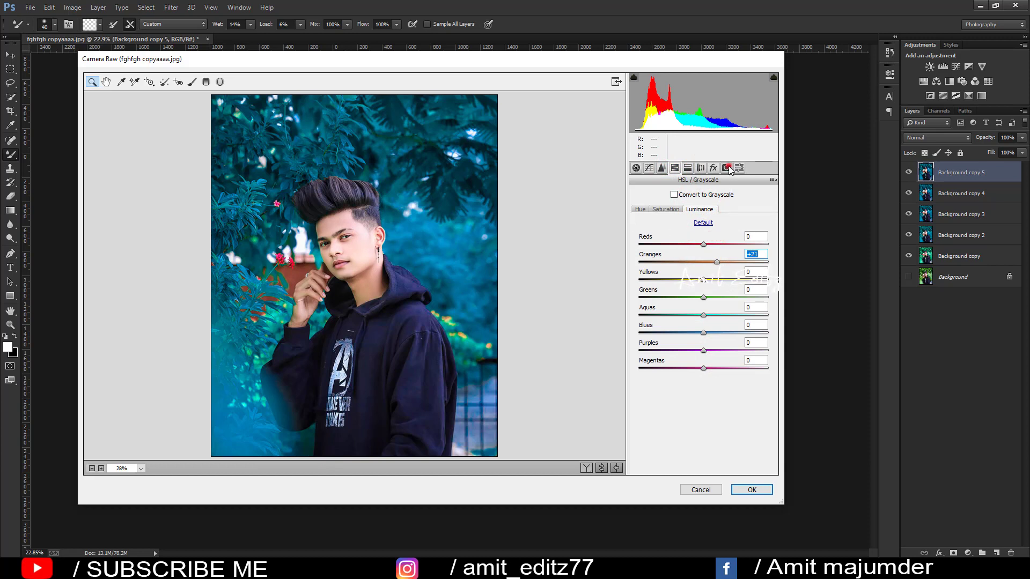
left_click(727, 168)
left_click(701, 168)
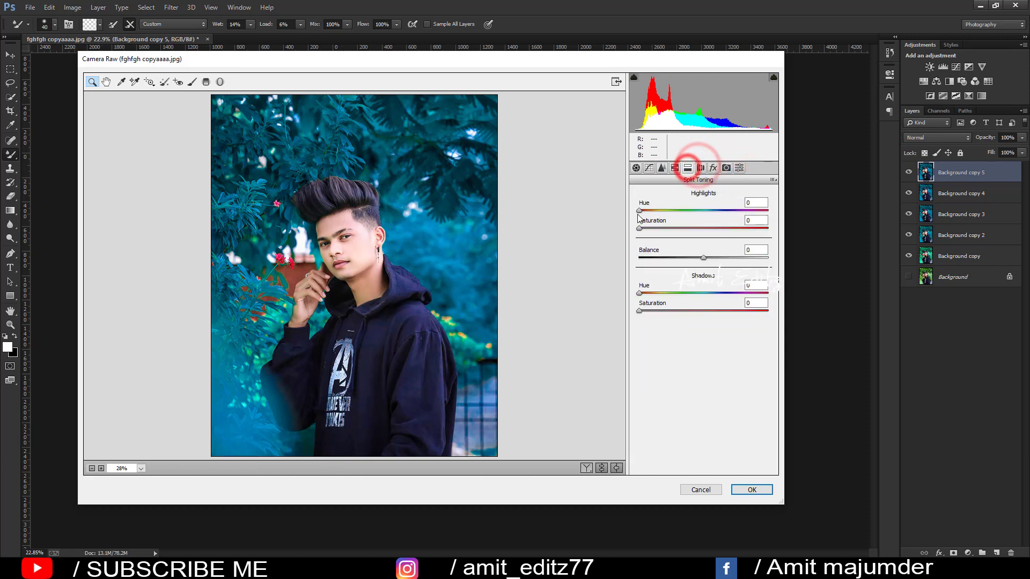
- Set highlight toning hue to 210 with saturation 0, and Aquas hue near +28
left_click_drag(639, 210, 714, 210)
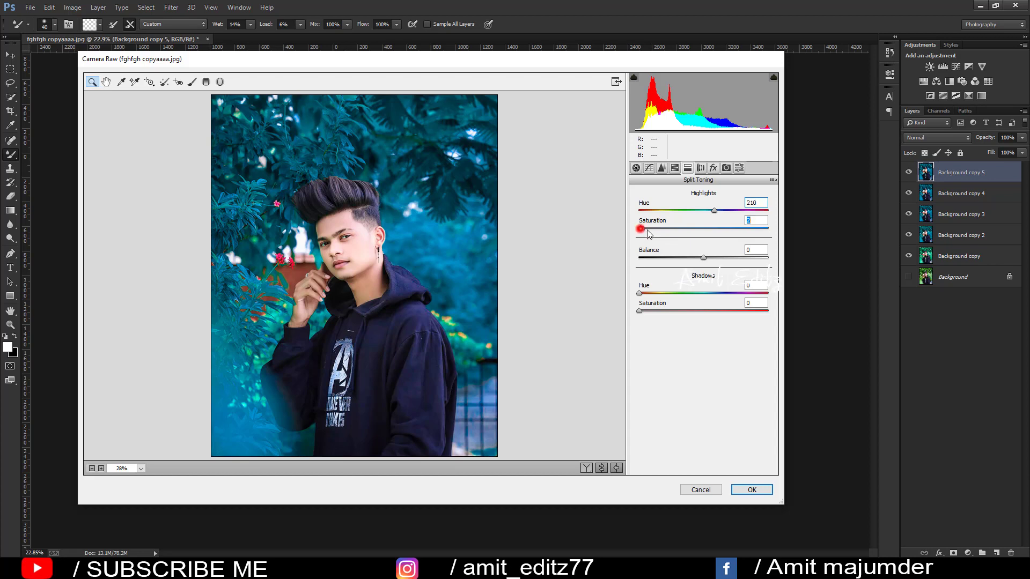
left_click_drag(649, 234, 639, 237)
left_click(675, 168)
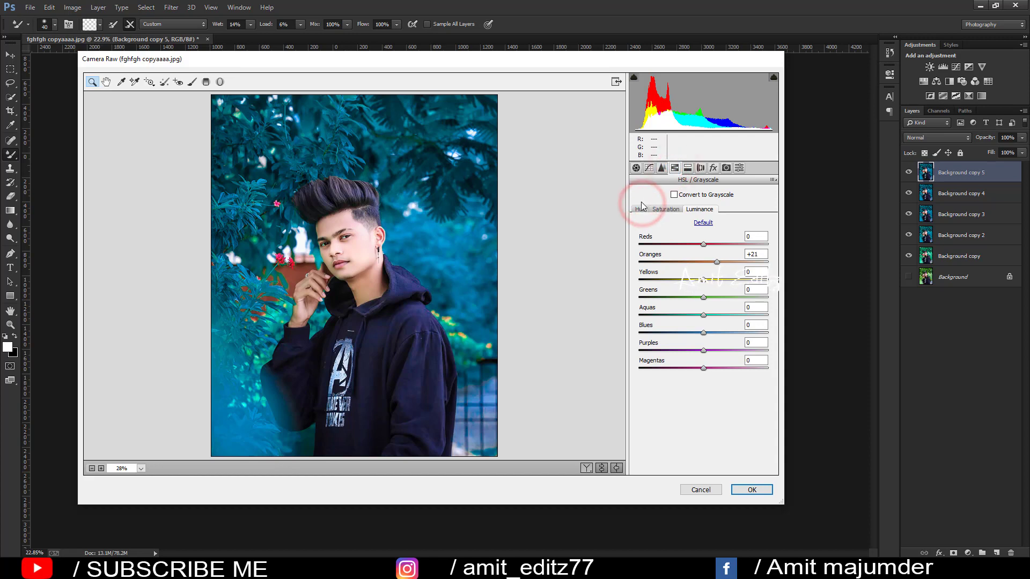
left_click(641, 209)
left_click_drag(704, 315, 716, 324)
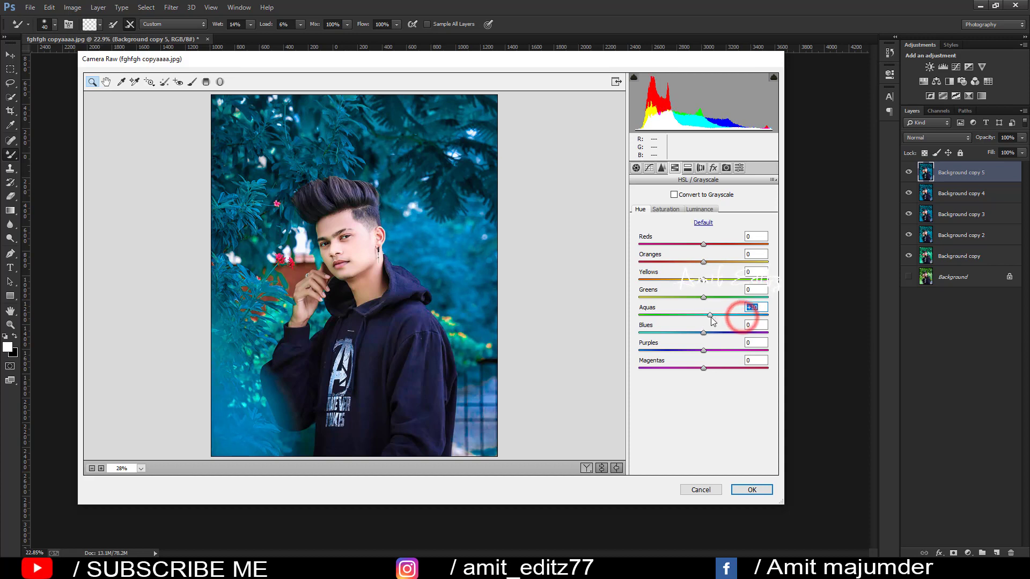
left_click_drag(705, 322, 723, 322)
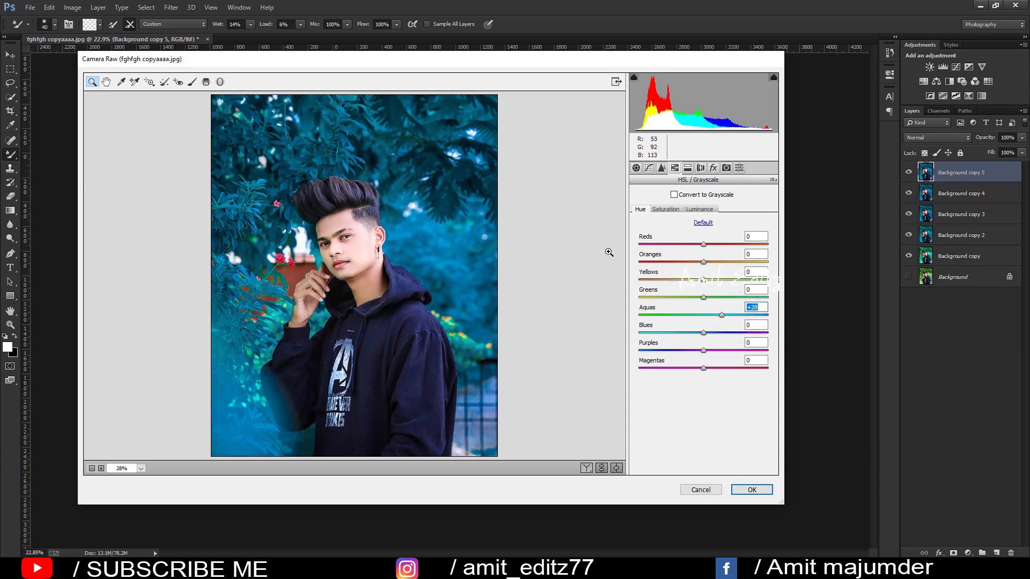
- Desaturate the Aquas with a negative saturation value
left_click(637, 168)
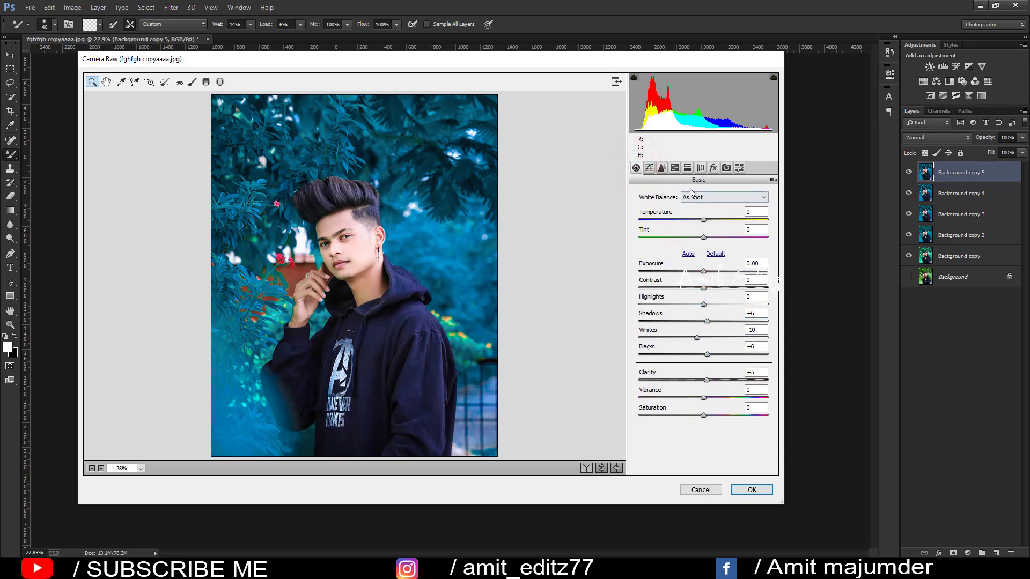
left_click(674, 169)
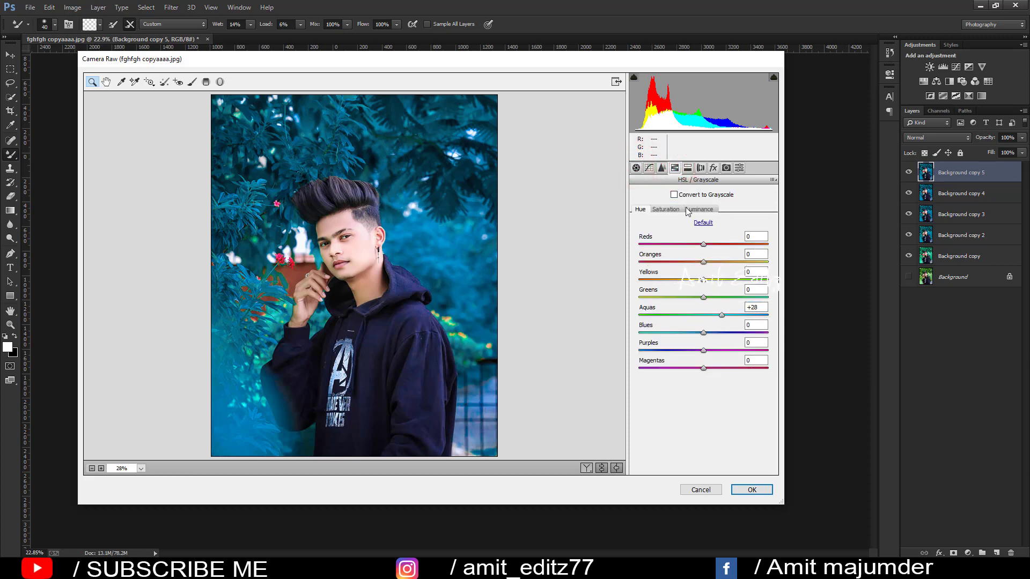
left_click(674, 209)
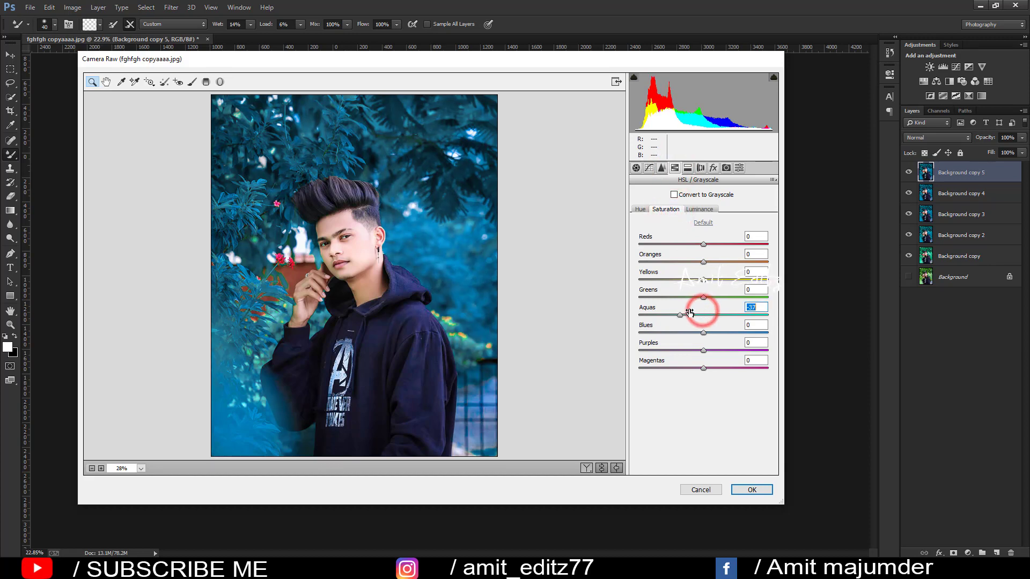
left_click_drag(704, 315, 650, 311)
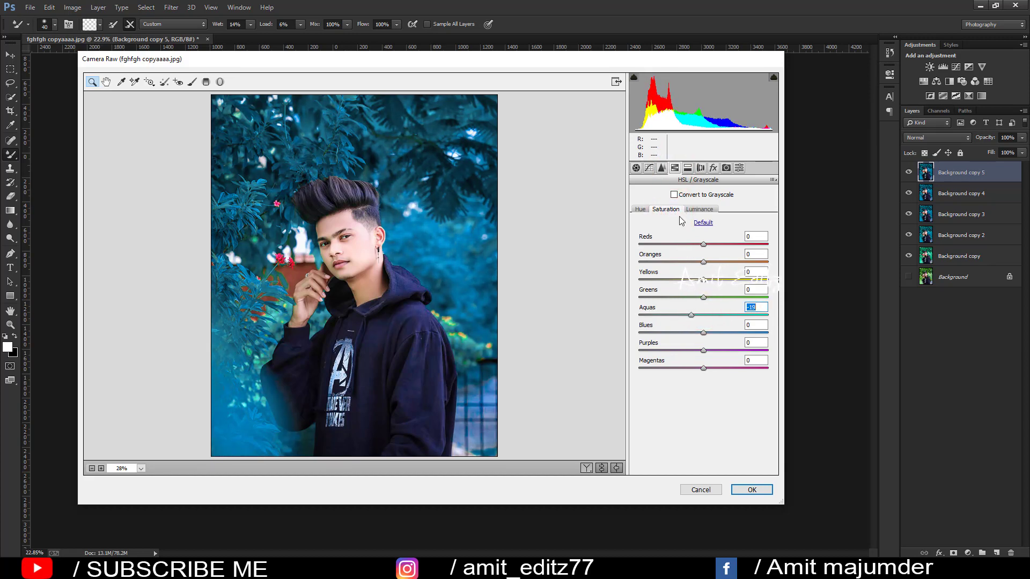
- Lift Shadows to +19 and Blacks to +29, then apply the Camera Raw edits
left_click(636, 168)
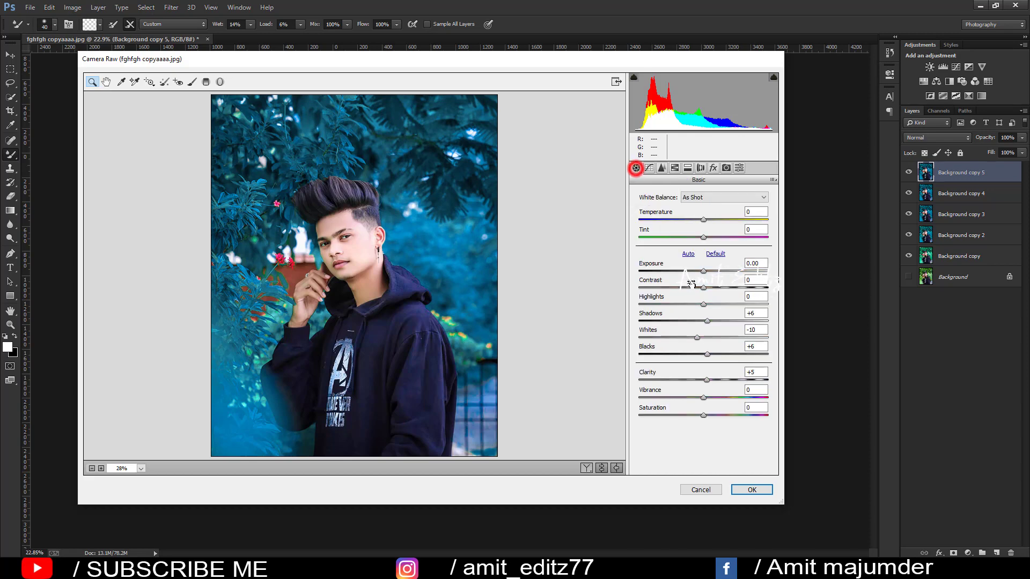
mouse_move(703, 321)
left_mouse_down()
mouse_move(716, 321)
mouse_move(718, 363)
left_mouse_up()
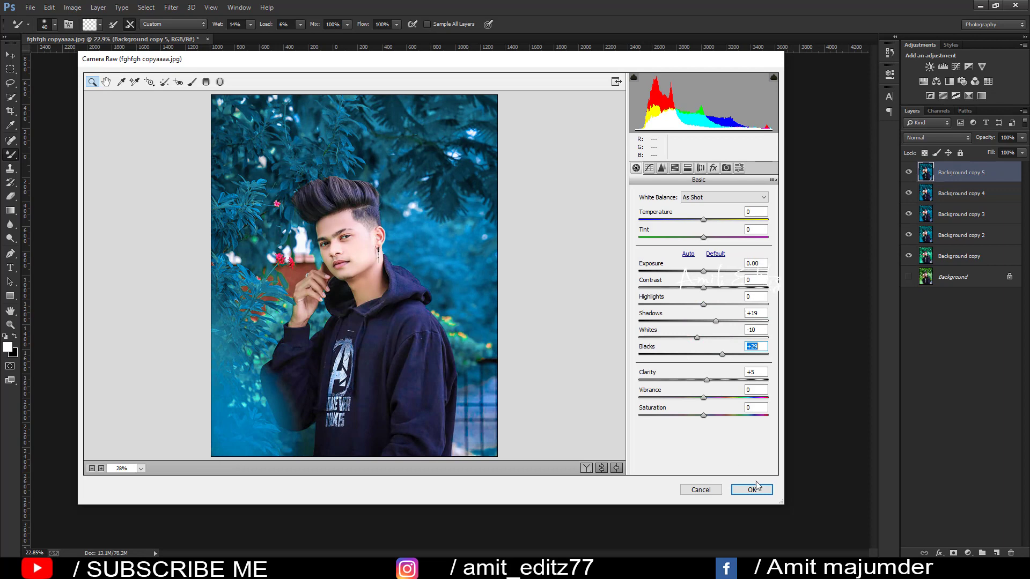
left_click(662, 168)
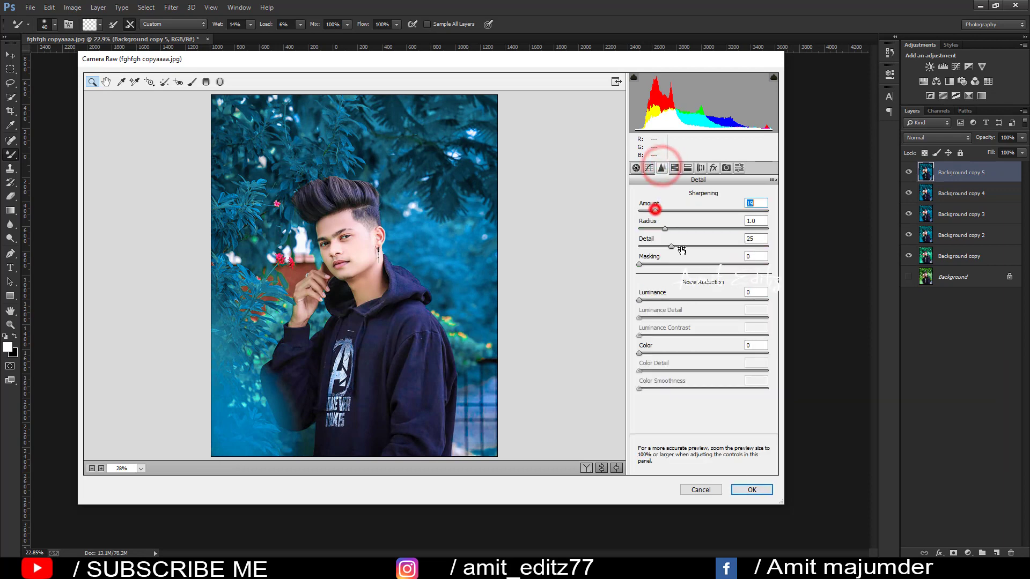
left_click(752, 490)
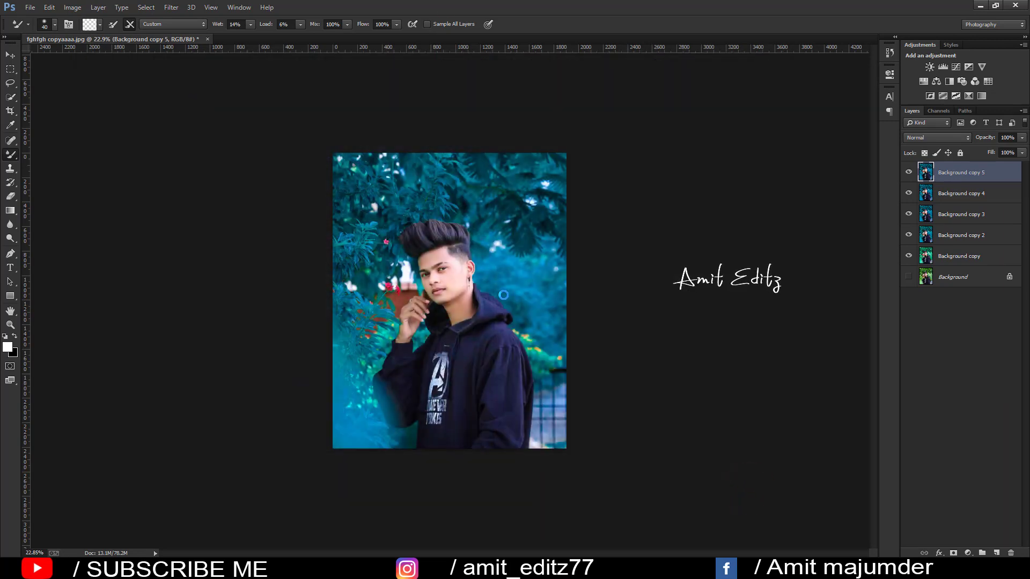
- Duplicate Background copy 5 as Background copy 6 and pick the Dodge tool at Midtones, 10%
scroll(444, 269, "up", 3)
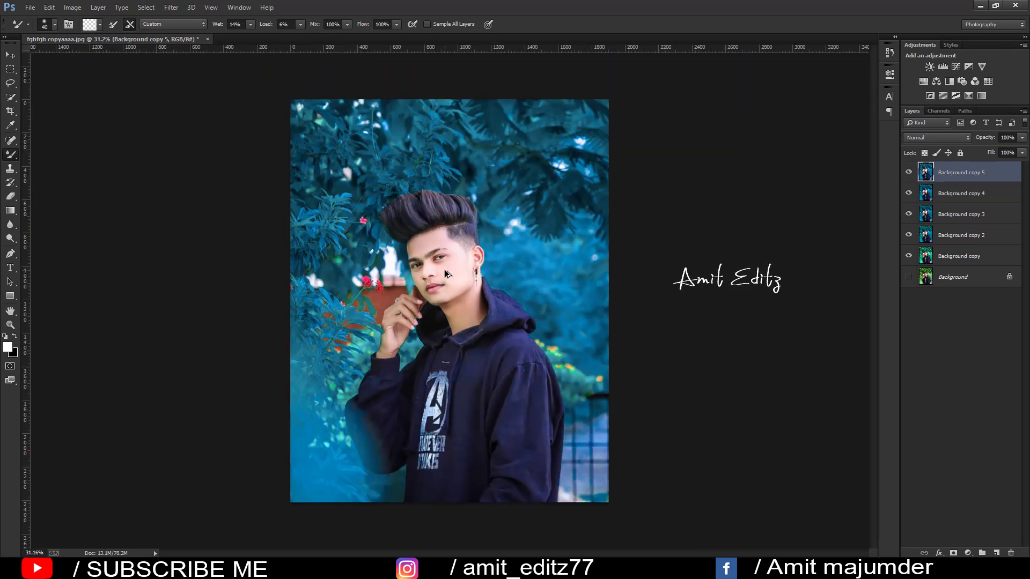
left_click_drag(966, 172, 999, 553)
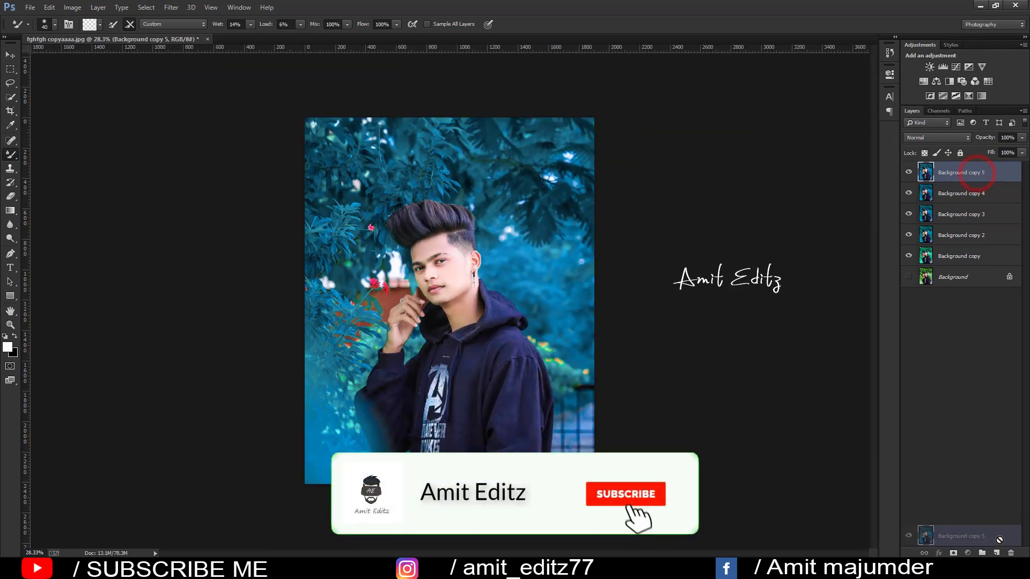
left_click(11, 238)
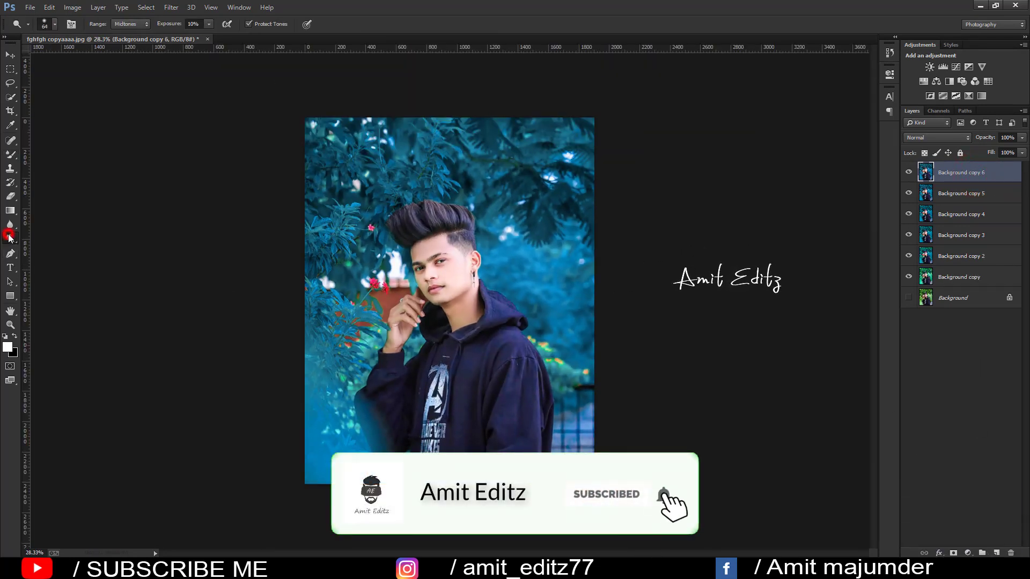
scroll(364, 283, "up", 2)
scroll(365, 283, "up", 3)
- Dodge the fingers, fingertip and lower part of the raised hand
left_click_drag(402, 322, 460, 313)
left_click(416, 317)
left_click(411, 356)
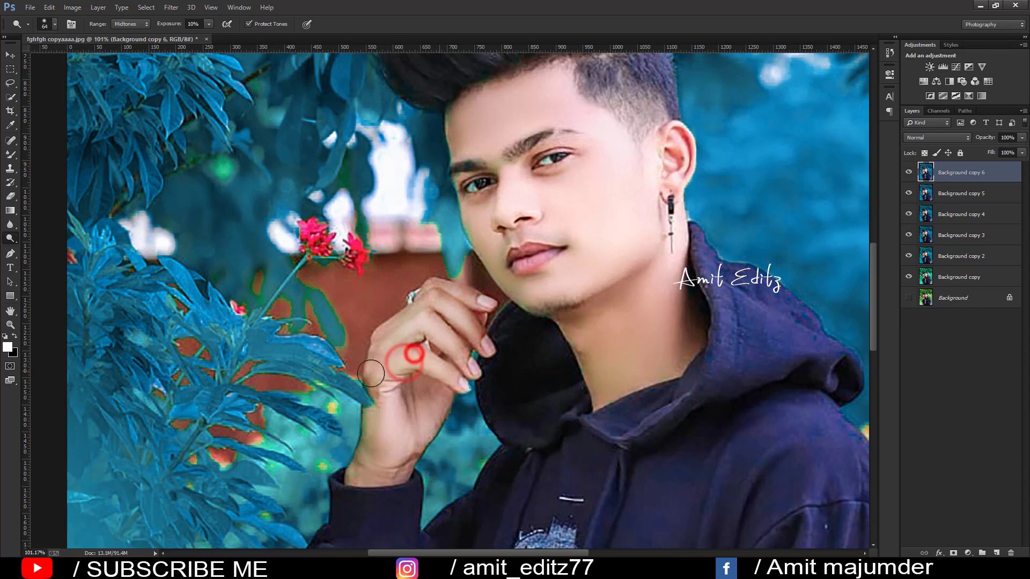
left_click(392, 368)
left_click(386, 396)
left_click(386, 426)
left_click(450, 316)
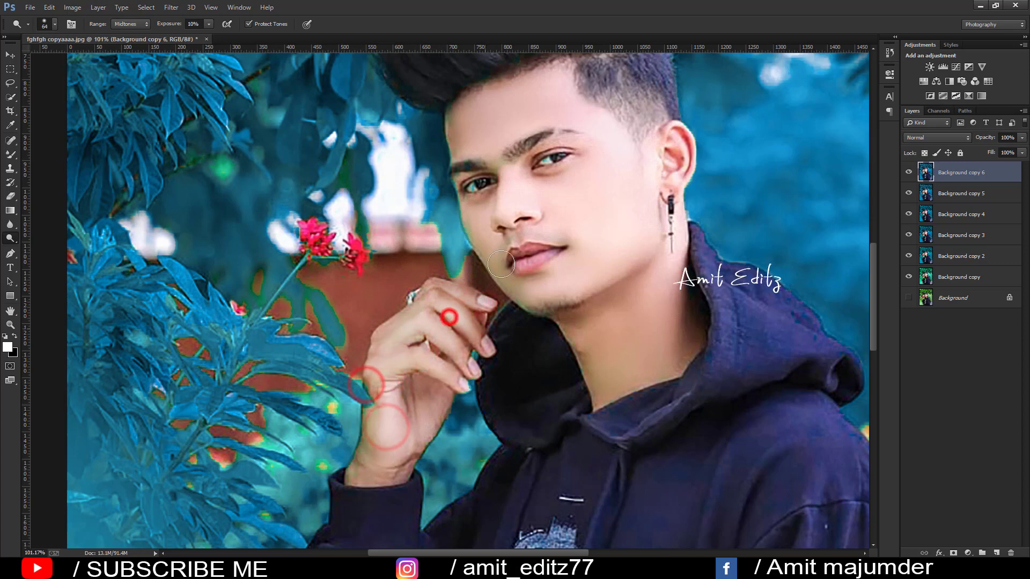
scroll(500, 191, "up", 3)
- Dodge the forehead, the skin around the eyes, and the neck
mouse_move(502, 164)
left_mouse_down()
mouse_move(471, 168)
mouse_move(464, 182)
left_mouse_up()
left_click(528, 153)
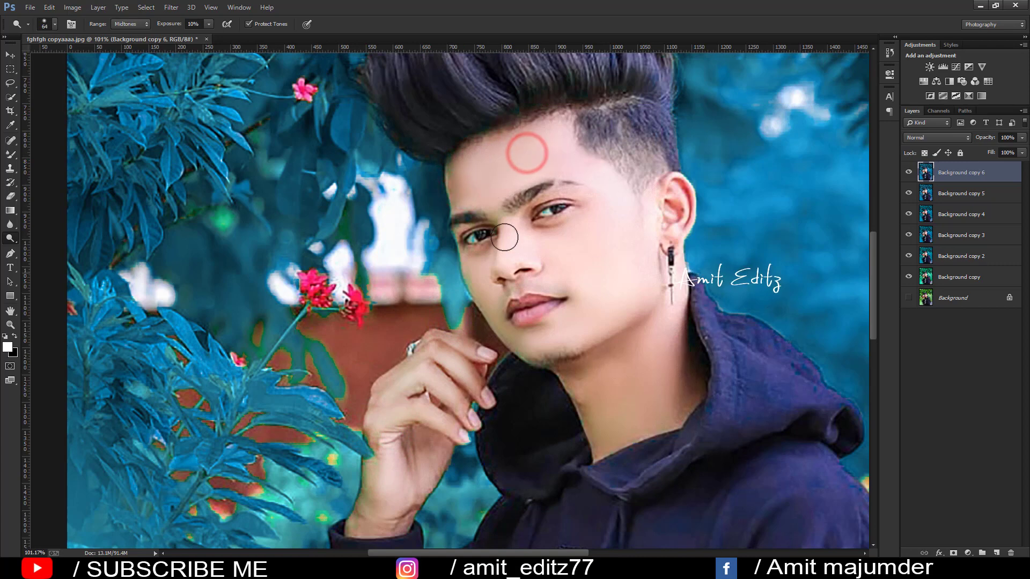
left_click(502, 226)
left_click(471, 259)
left_click(638, 327)
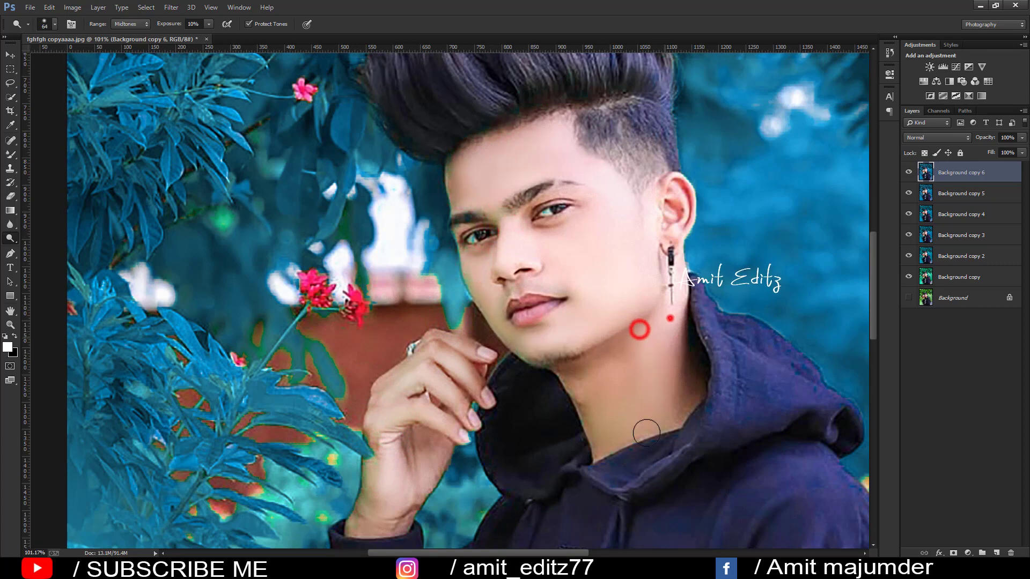
left_click(670, 319)
left_click(661, 333)
scroll(647, 389, "down", 5)
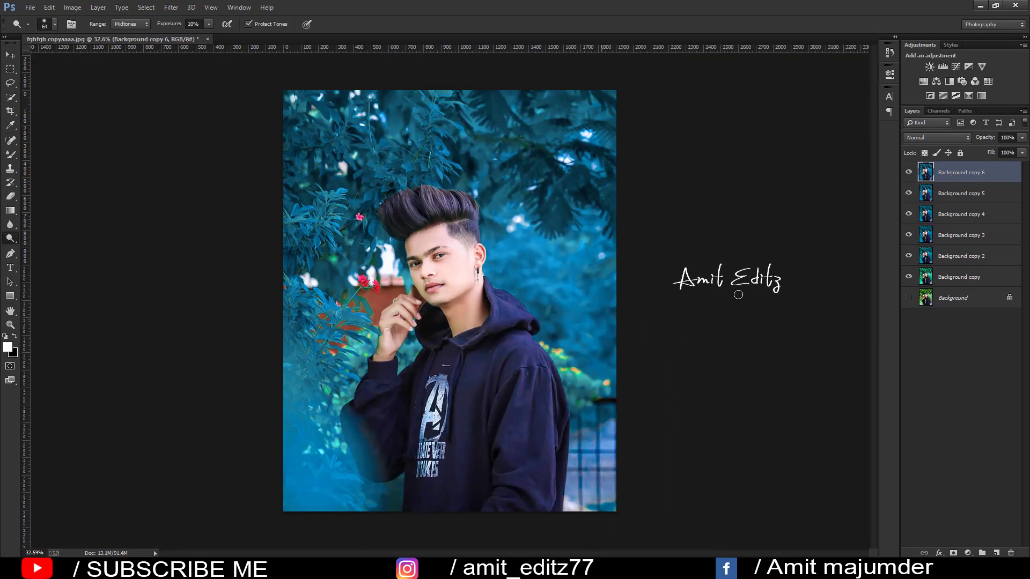
- Merge Visible into Background copy 6, then toggle it to compare against the original
right_click(963, 174)
left_click(866, 401)
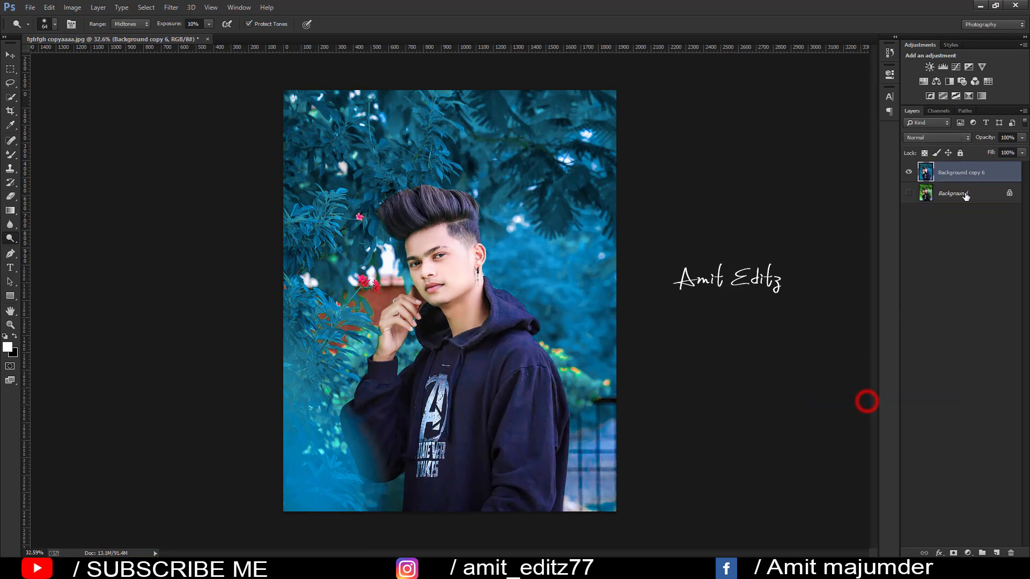
left_click(909, 172)
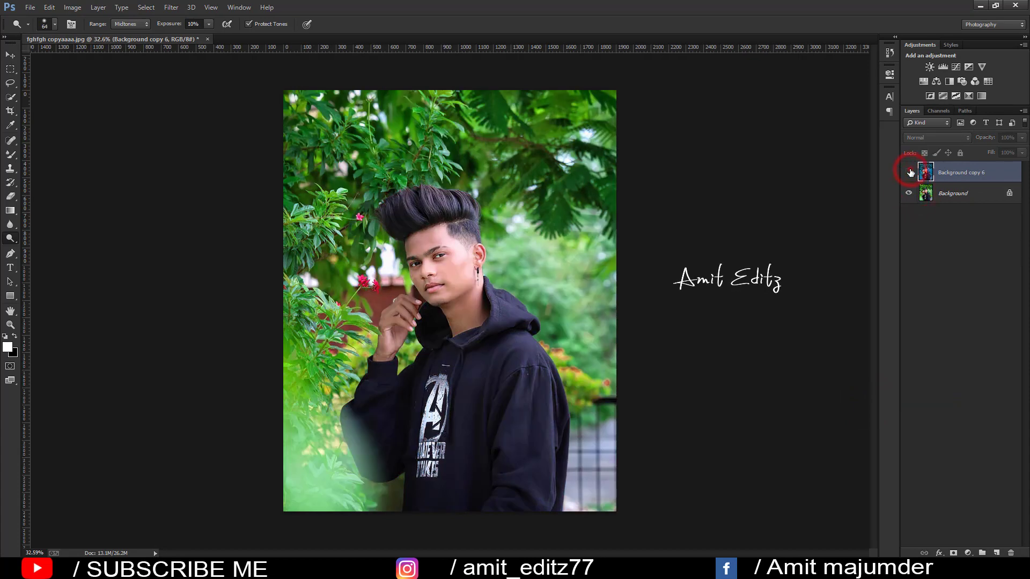
left_click(910, 172)
left_click(909, 172)
left_click(910, 173)
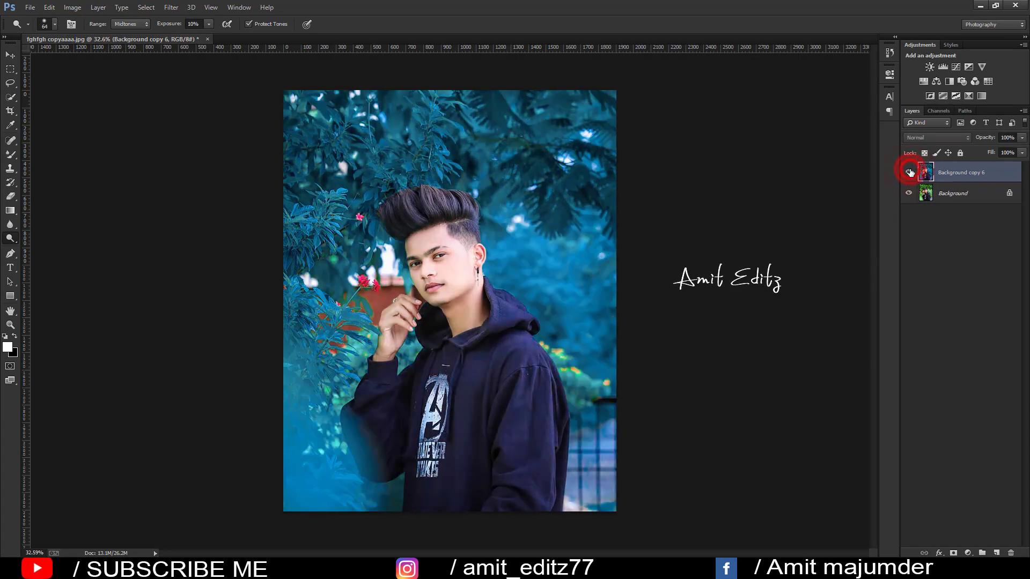
key("ctrl+plus")
scroll(482, 246, "down", 1)
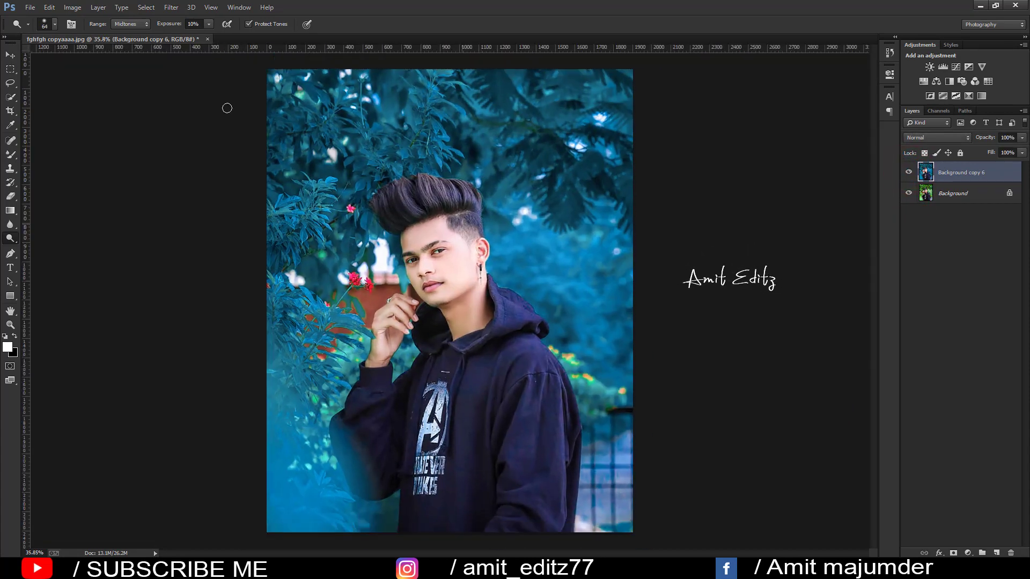
- Open the dfgfdg photo from the new photo diting folder as a separate document
left_click(30, 7)
left_click(53, 23)
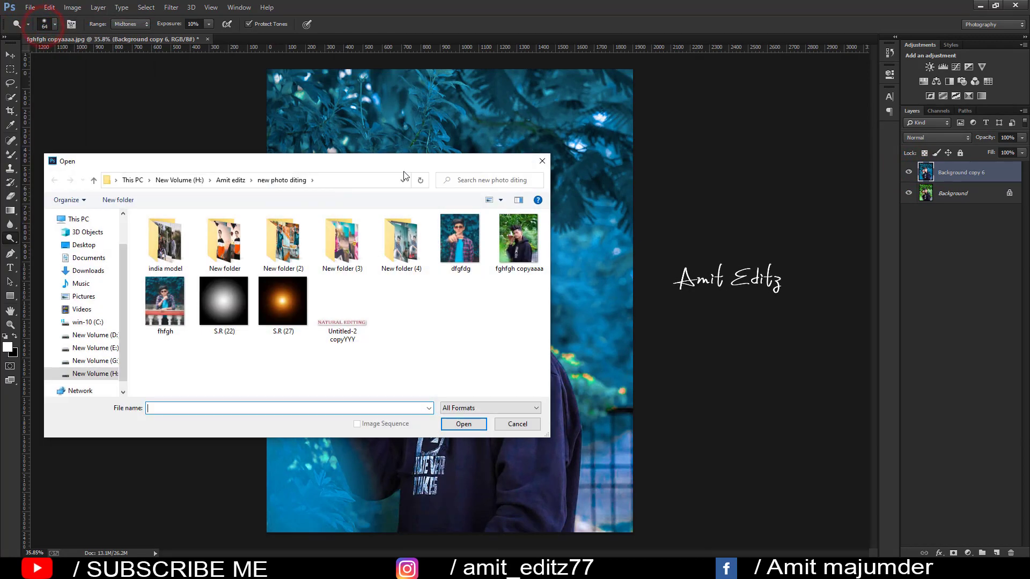
left_click(464, 262)
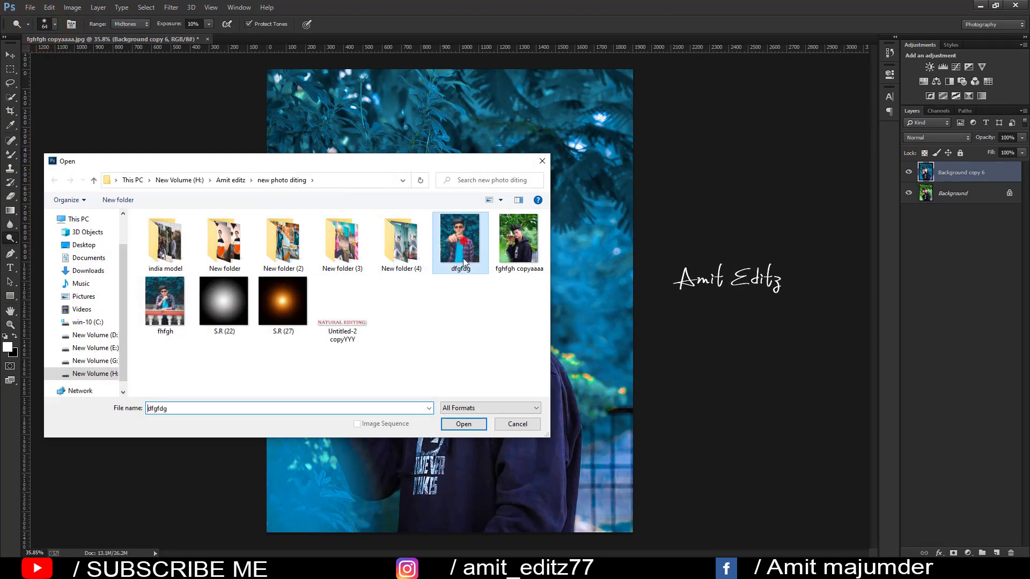
left_click(463, 424)
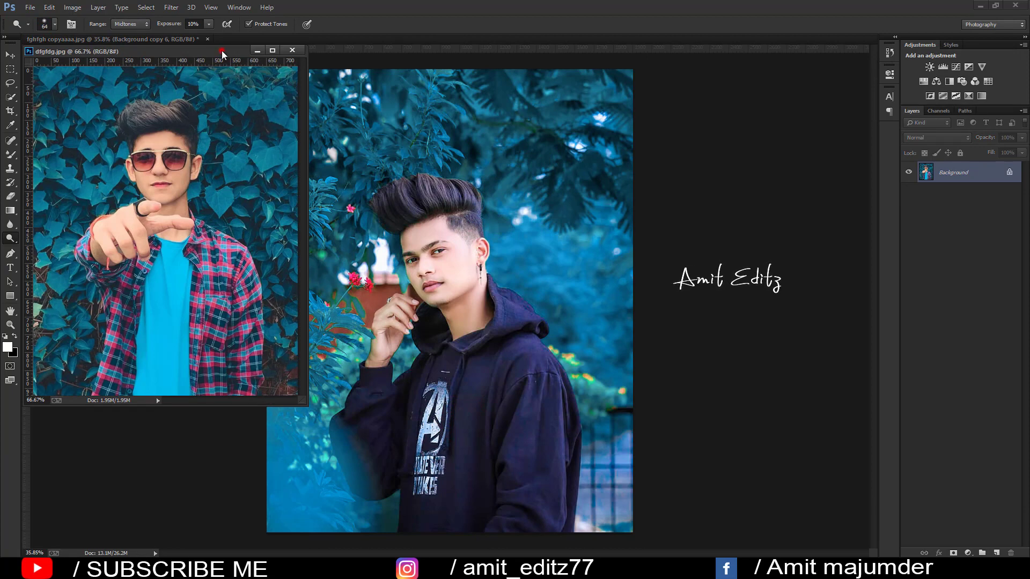
- Duplicate dfgfdg's Background, open and cancel Camera Raw, then create Background copy 7
left_click_drag(221, 50, 217, 129)
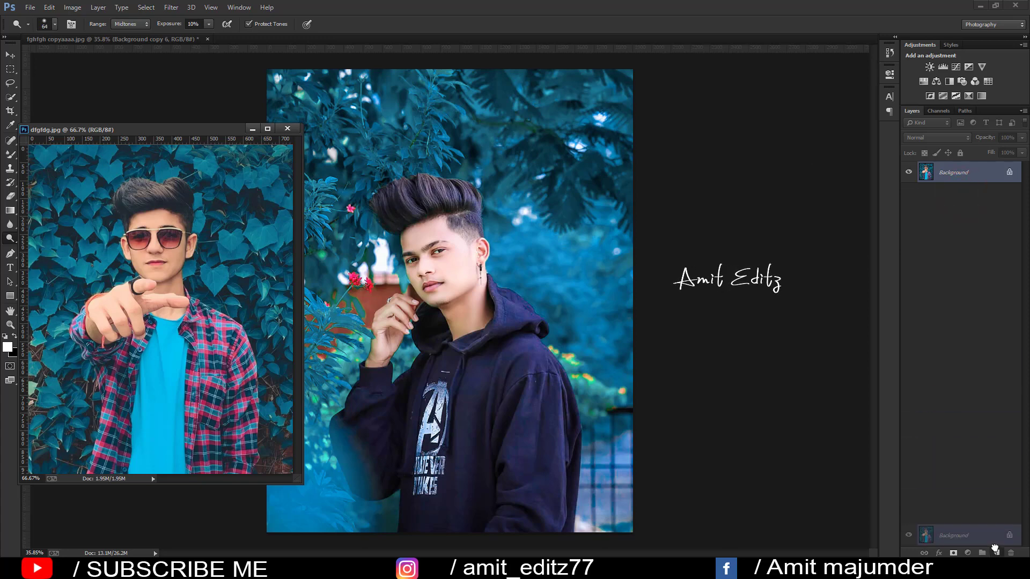
left_click_drag(960, 180, 996, 553)
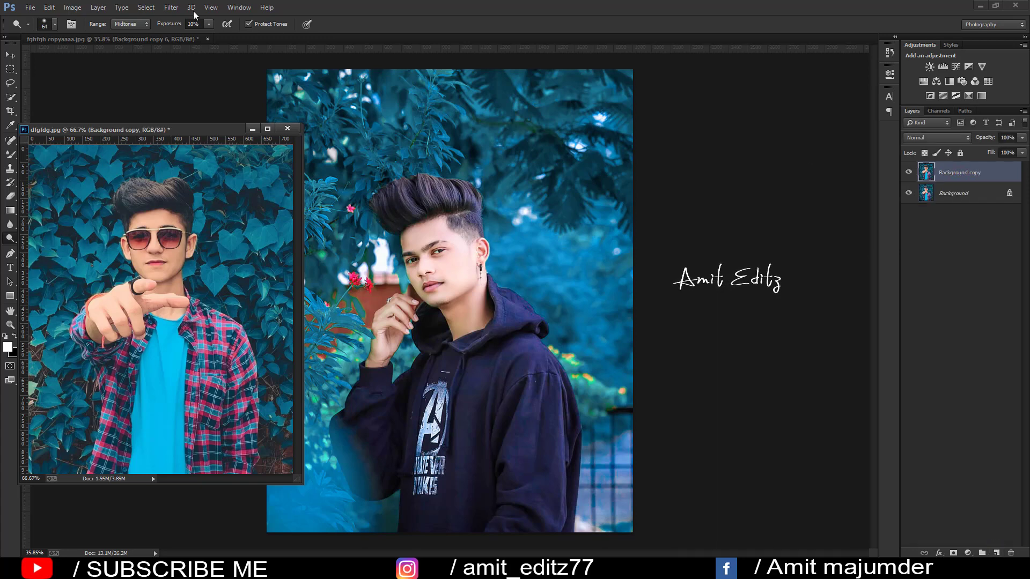
left_click(172, 7)
left_click(197, 73)
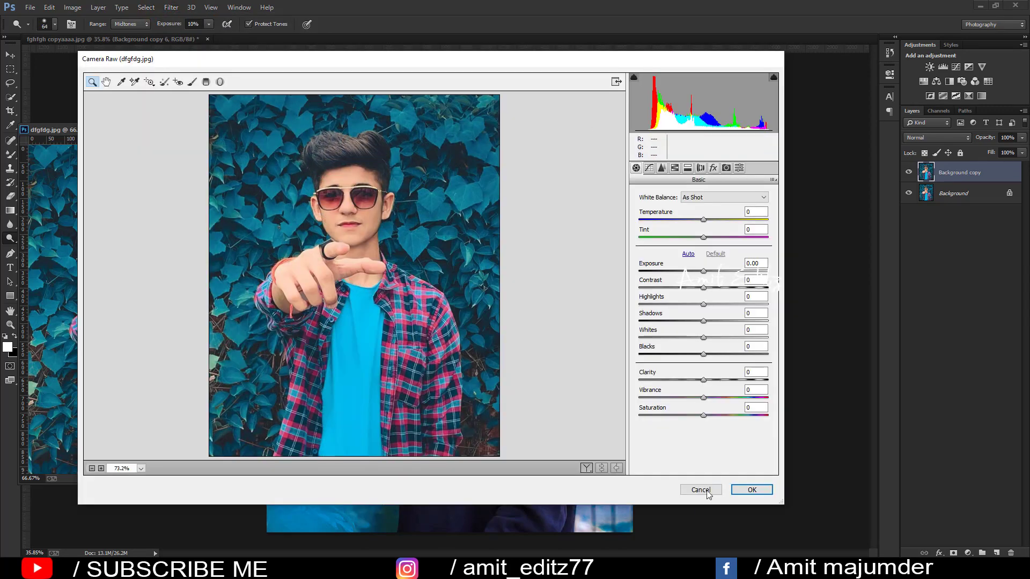
left_click(702, 490)
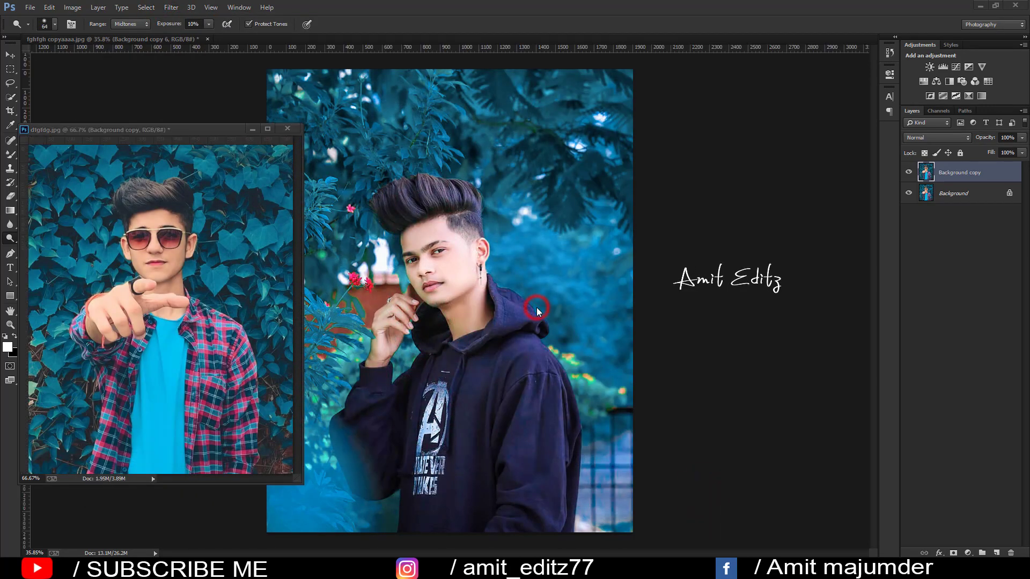
left_click_drag(990, 172, 996, 553)
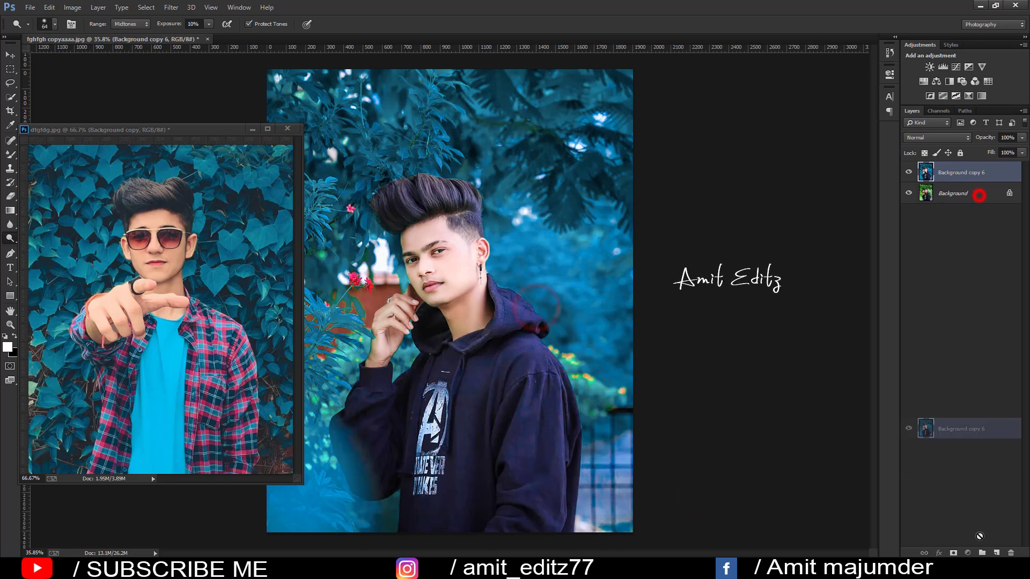
- In Camera Raw on Background copy 7, nudge Temperature slightly warmer with Tint at -7
left_click(172, 7)
left_click(198, 70)
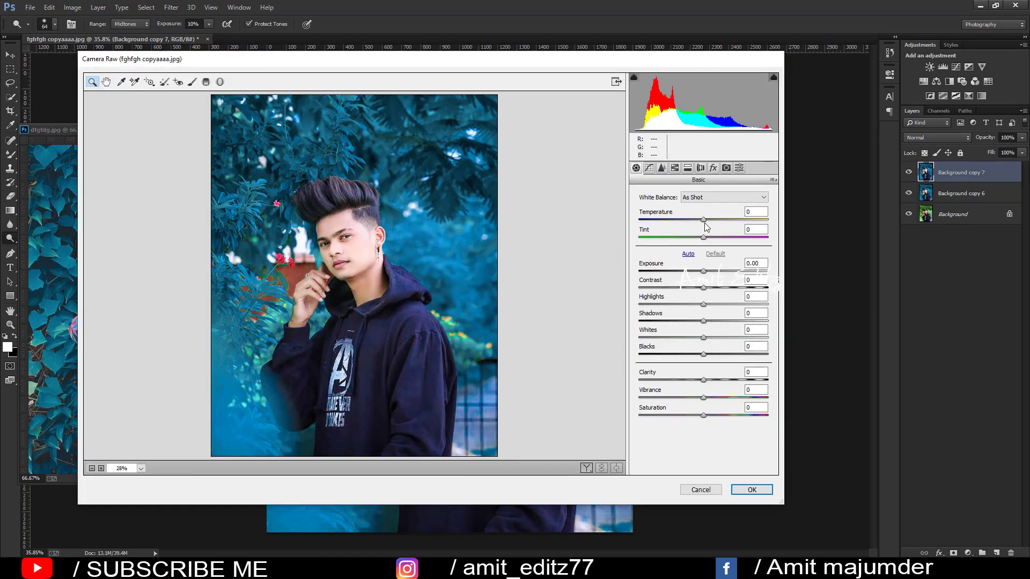
mouse_move(703, 220)
left_mouse_down()
mouse_move(712, 220)
mouse_move(706, 236)
left_mouse_up()
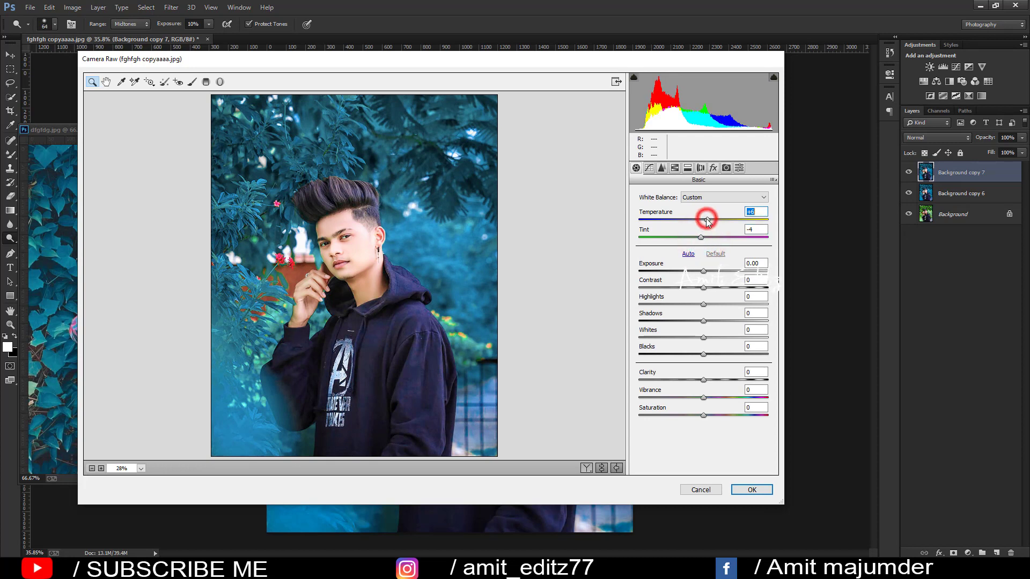
left_click_drag(708, 222, 700, 240)
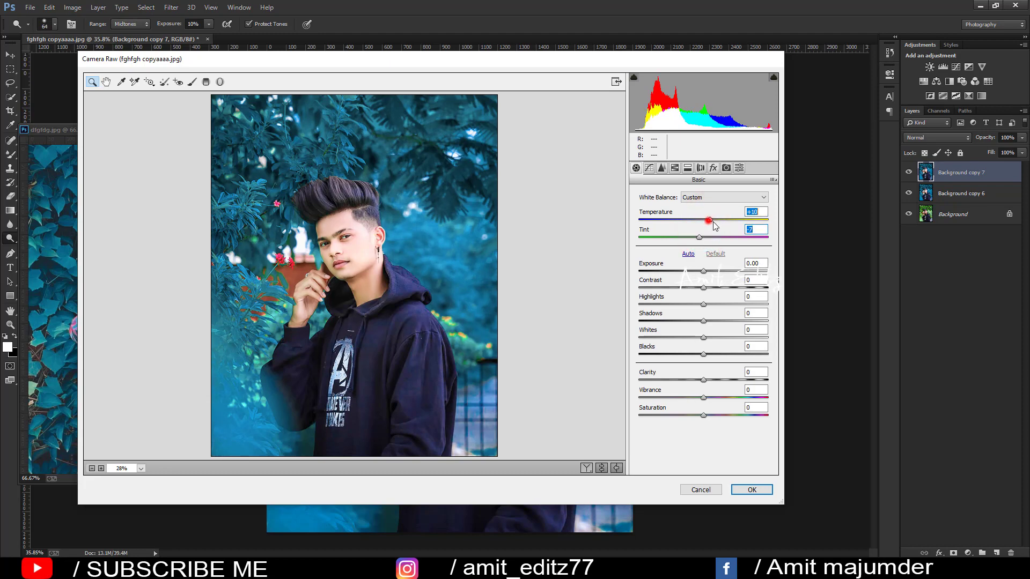
left_click_drag(713, 222, 709, 222)
- Raise the tone curve's black point to Output 28 and add a point at 141/133
left_click(649, 168)
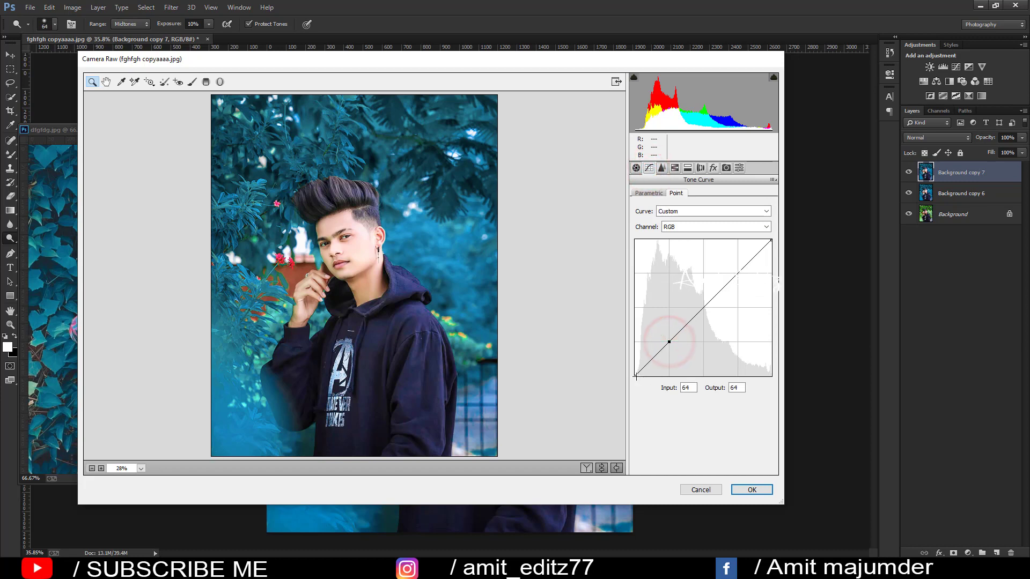
left_click_drag(635, 375, 635, 361)
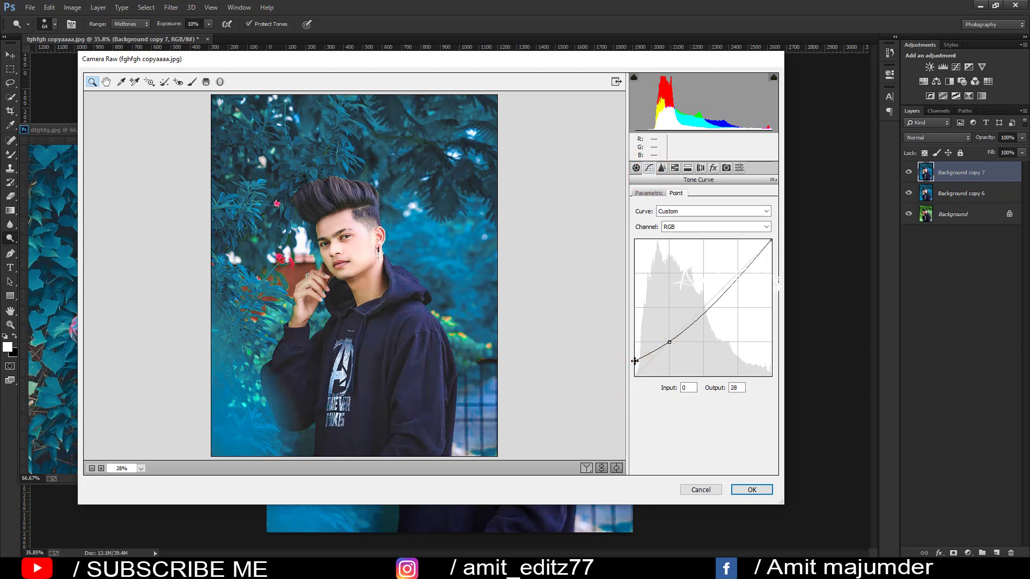
left_click(710, 305)
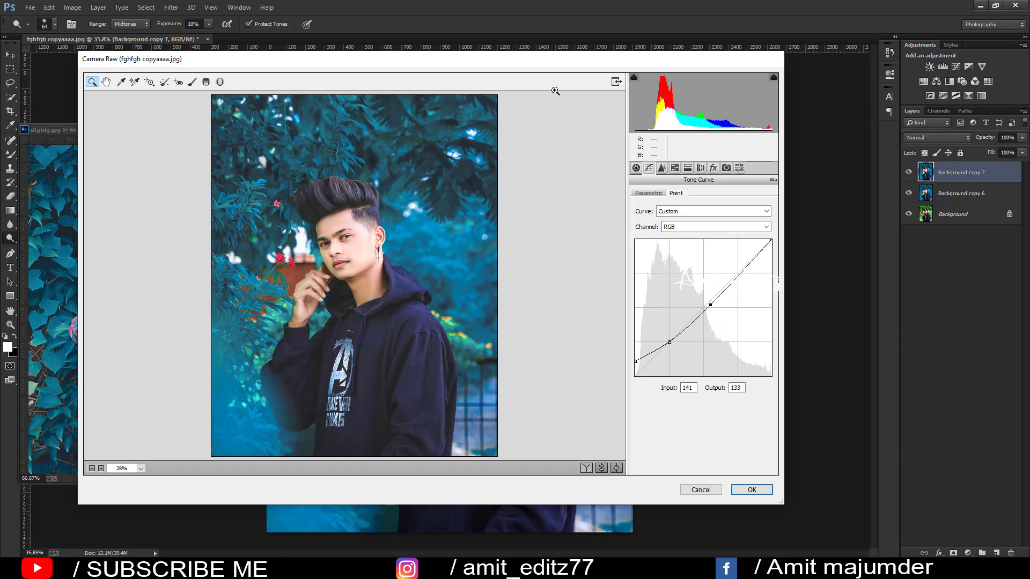
left_click_drag(537, 64, 690, 74)
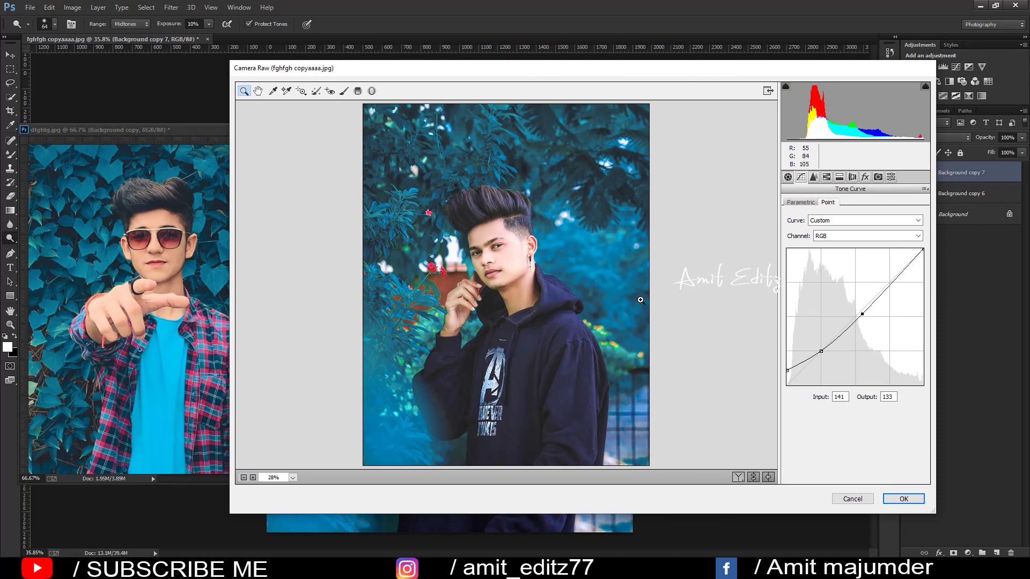
- Set HSL Blues saturation to -28 and hues to Aquas -64, Greens +3, Blues about -30
left_click(827, 177)
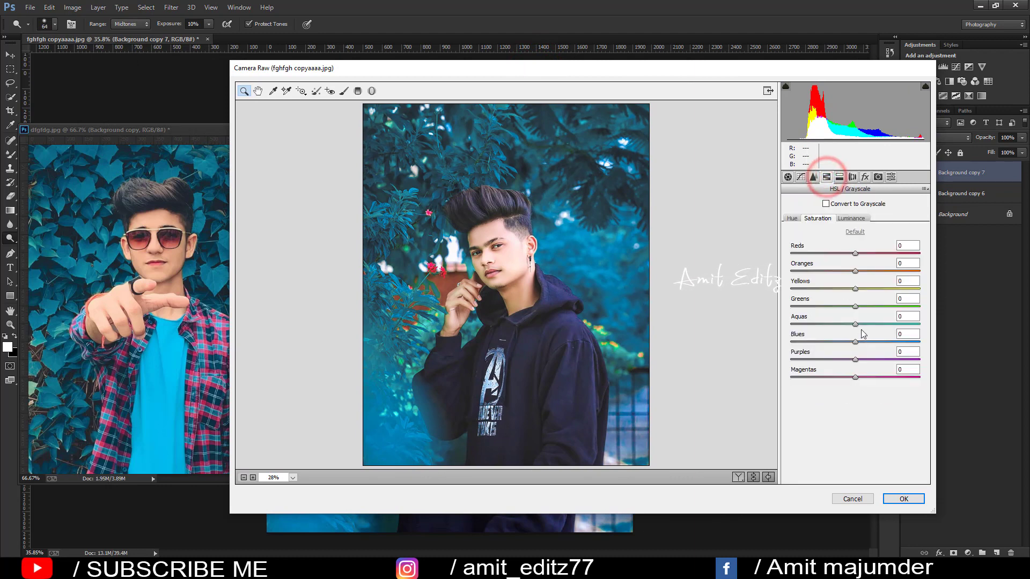
mouse_move(856, 342)
left_mouse_down()
mouse_move(837, 341)
mouse_move(848, 343)
left_mouse_up()
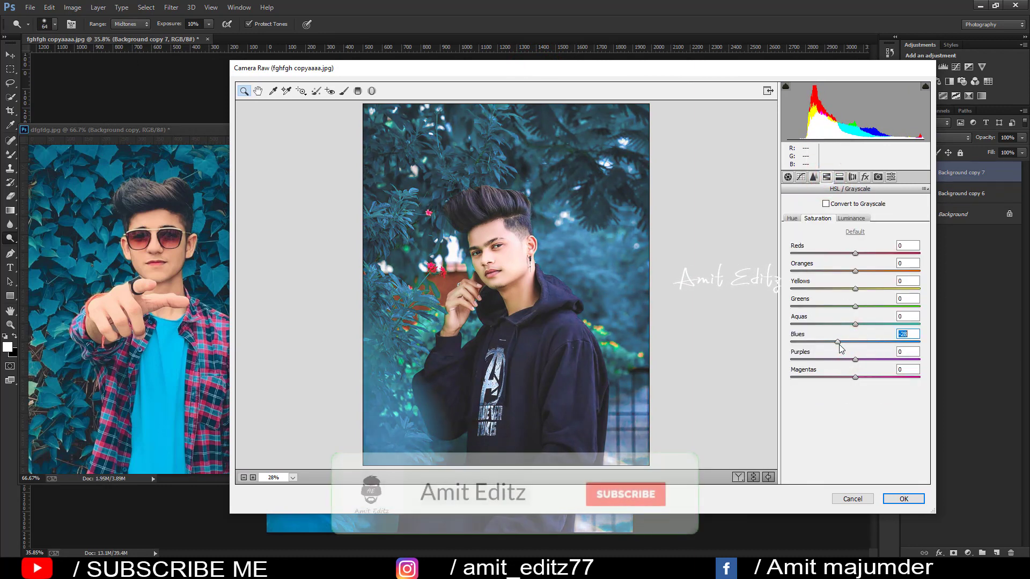
left_click(792, 218)
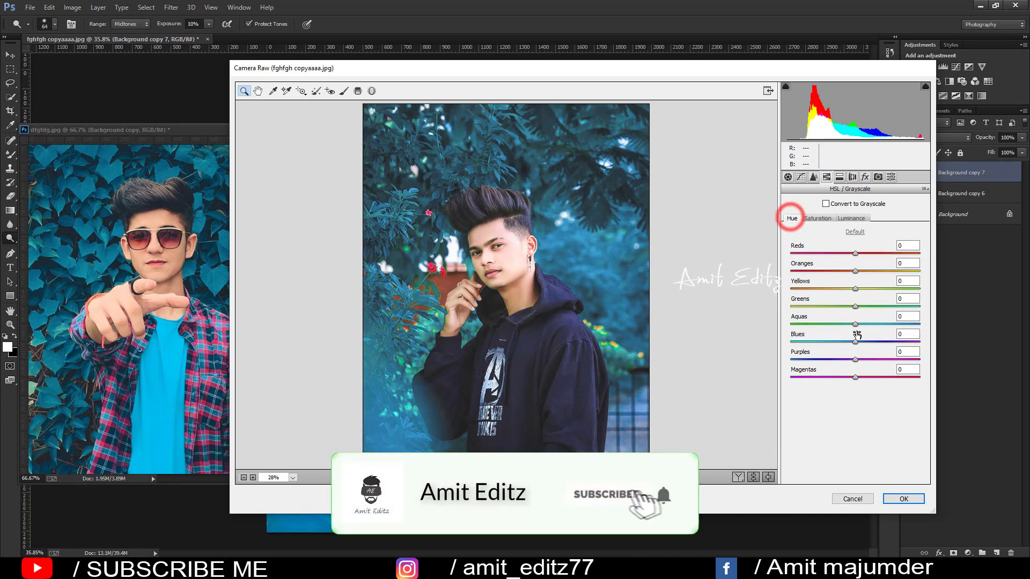
left_click_drag(856, 324, 779, 326)
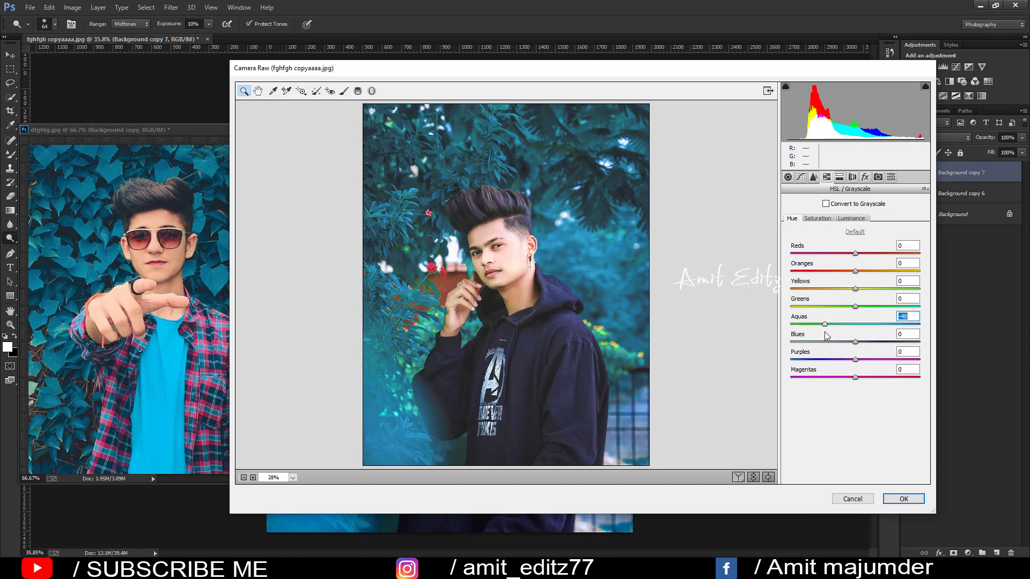
mouse_move(930, 310)
left_mouse_down()
mouse_move(858, 306)
mouse_move(884, 306)
left_mouse_up()
left_click_drag(856, 340, 840, 341)
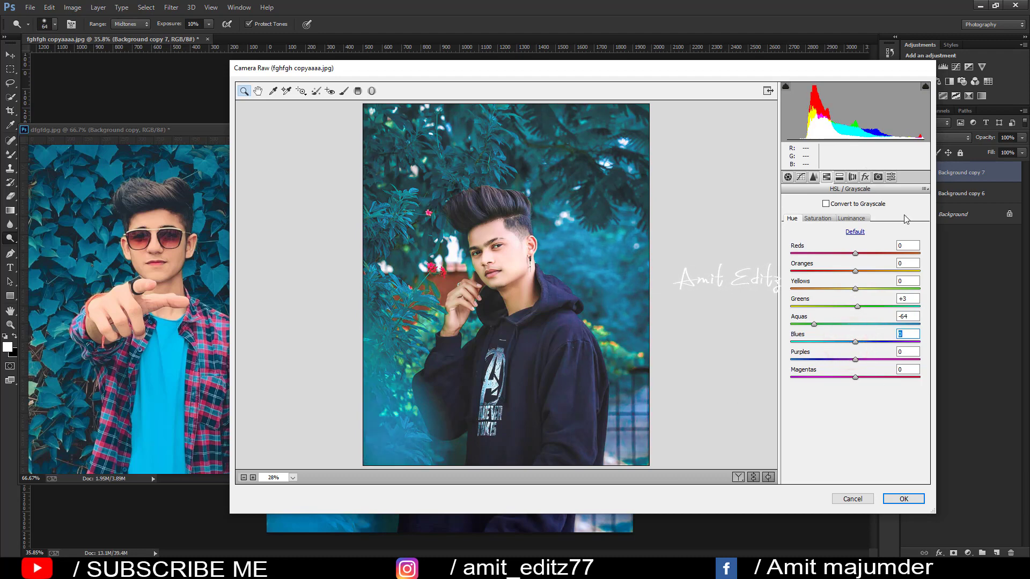
- Set calibration Blue Primary hue -1, Green Primary hue +3 and Blue Primary saturation -13
left_click(879, 177)
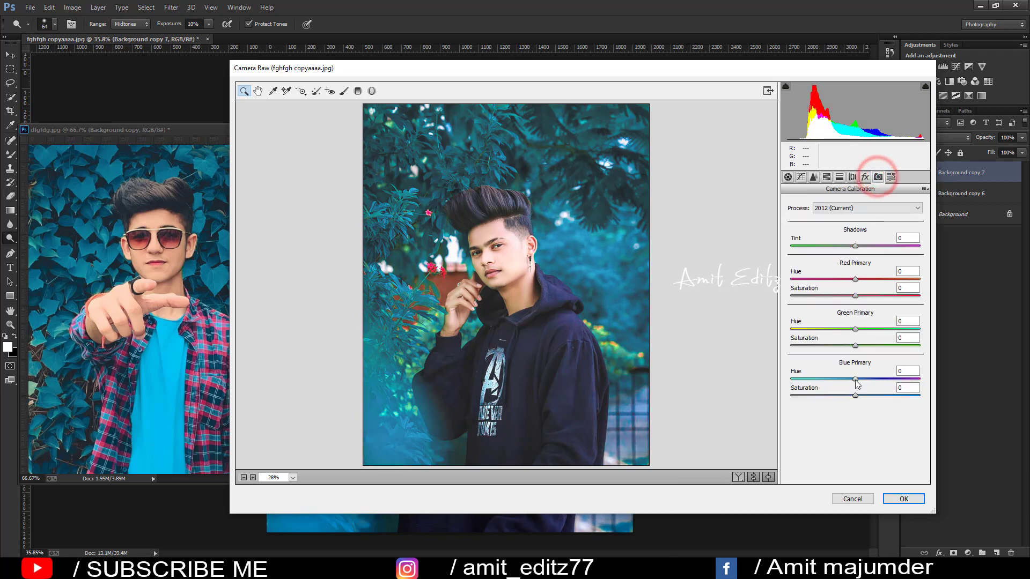
mouse_move(855, 380)
left_mouse_down()
mouse_move(837, 380)
mouse_move(856, 379)
left_mouse_up()
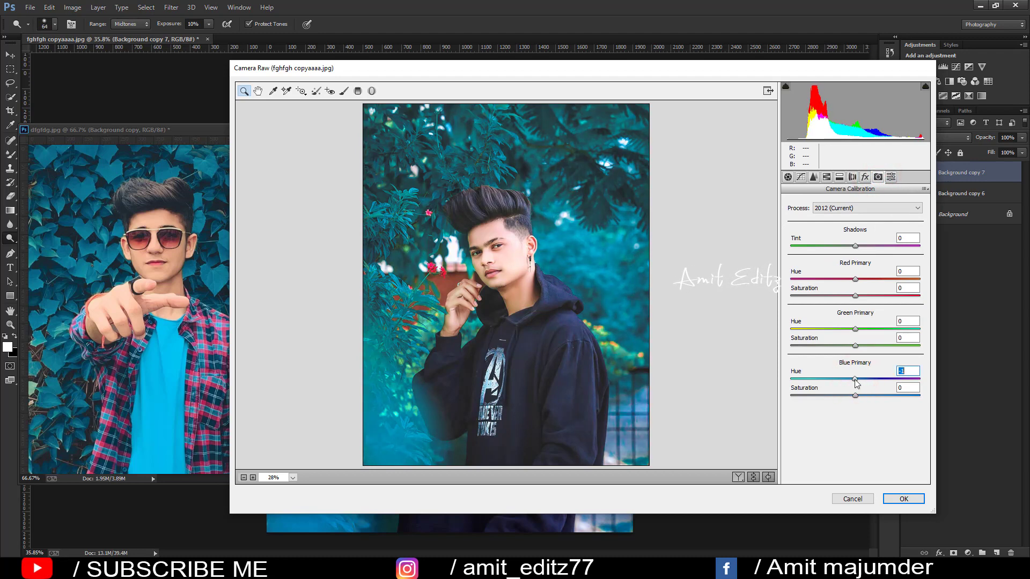
left_click_drag(870, 332, 886, 333)
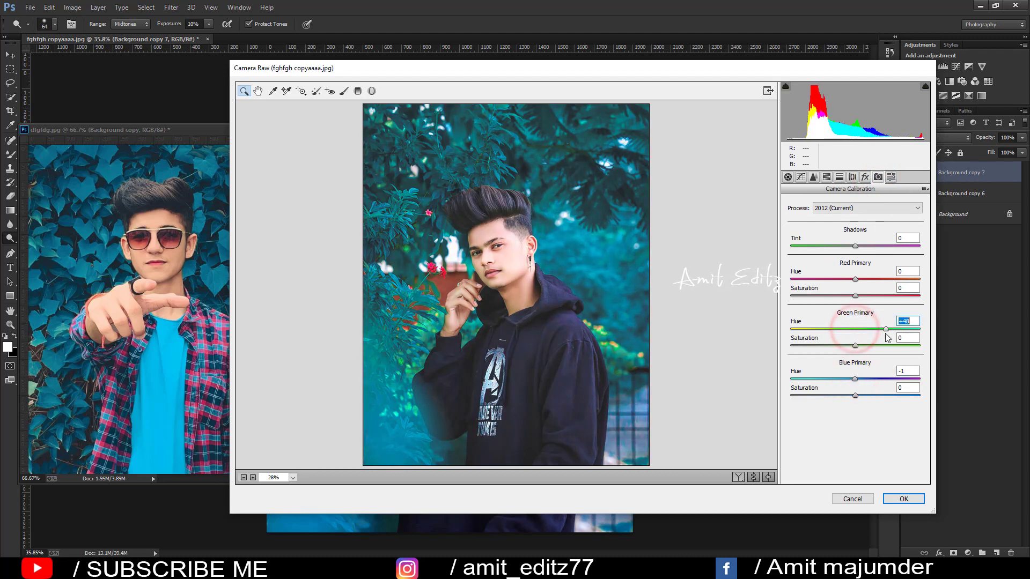
mouse_move(824, 333)
left_mouse_down()
mouse_move(804, 338)
mouse_move(892, 347)
left_mouse_up()
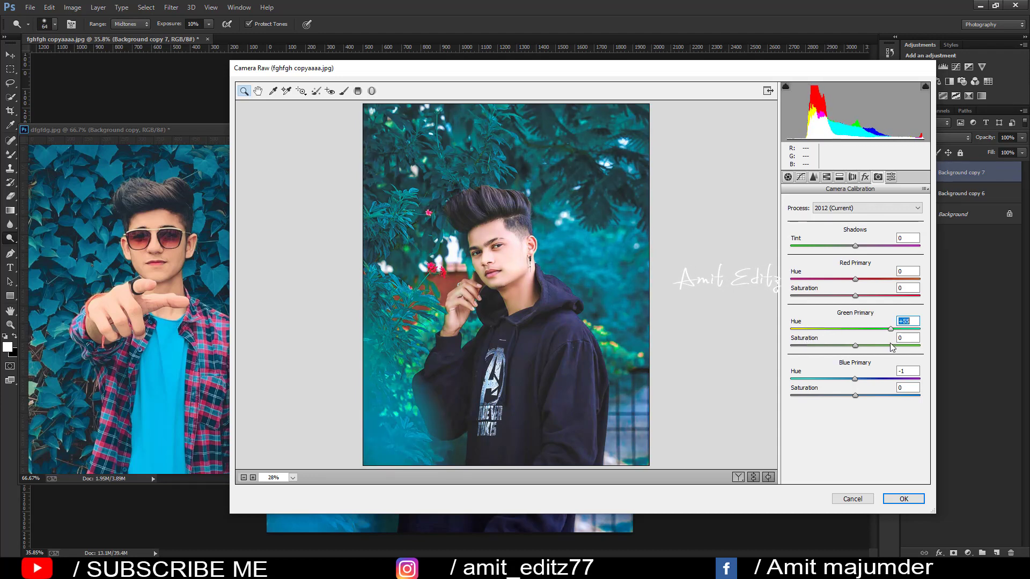
key("shift+Down")
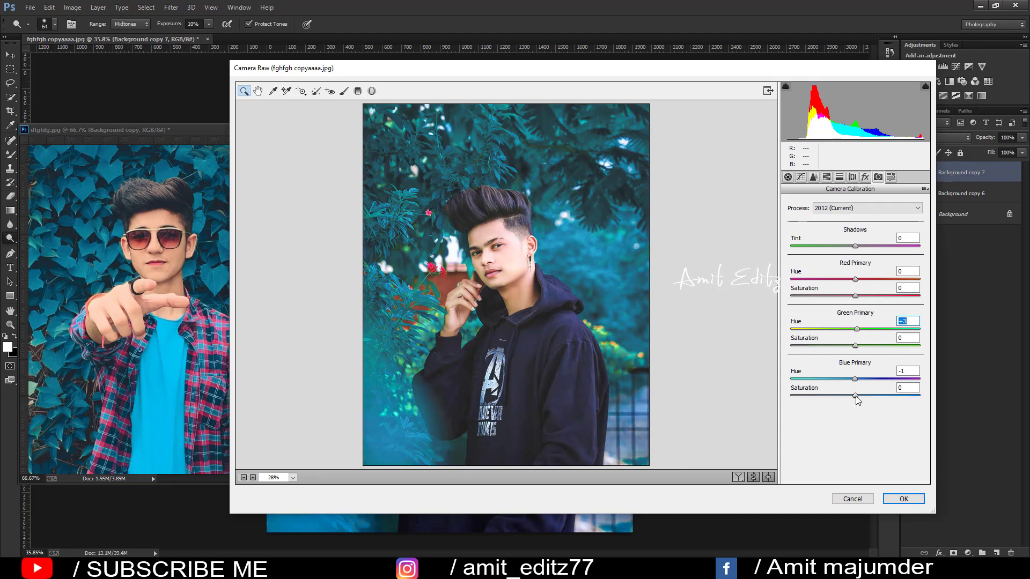
left_click_drag(855, 396, 847, 395)
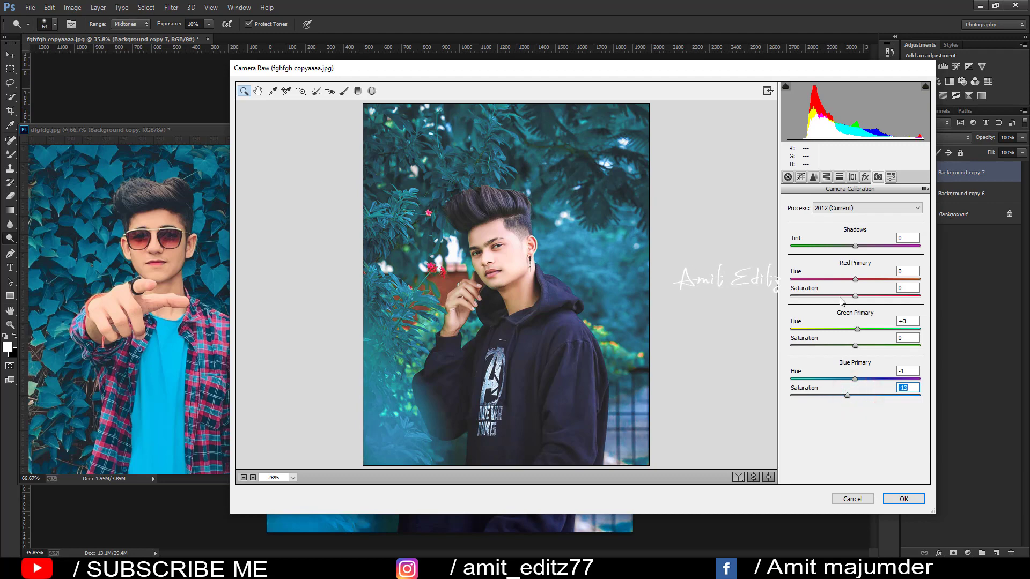
left_click(866, 177)
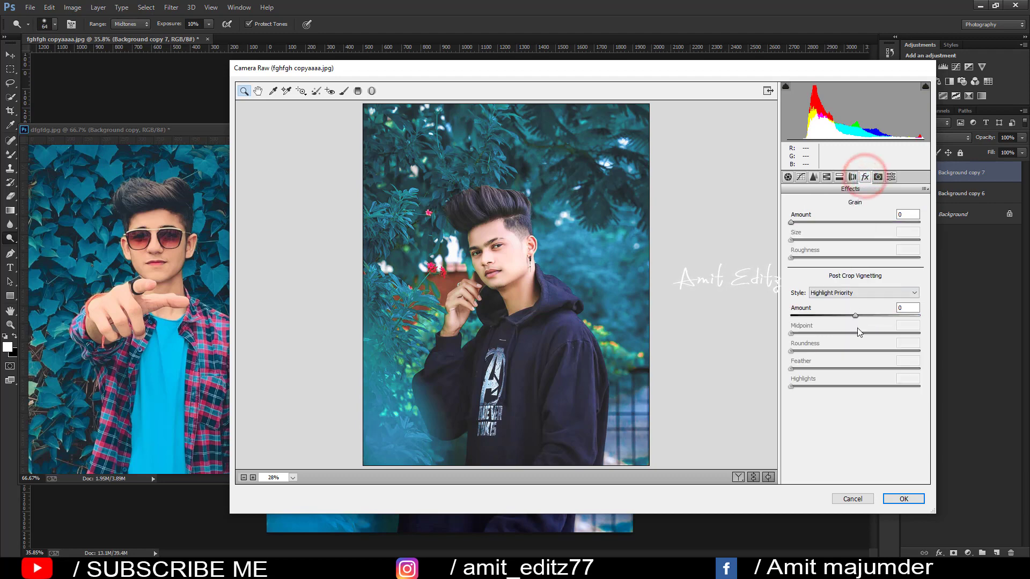
- Add a post-crop vignette (Amount -26, Midpoint 43, Feather 61) and commit the Camera Raw edits
mouse_move(856, 316)
left_mouse_down()
mouse_move(839, 317)
mouse_move(848, 351)
mouse_move(869, 368)
left_mouse_up()
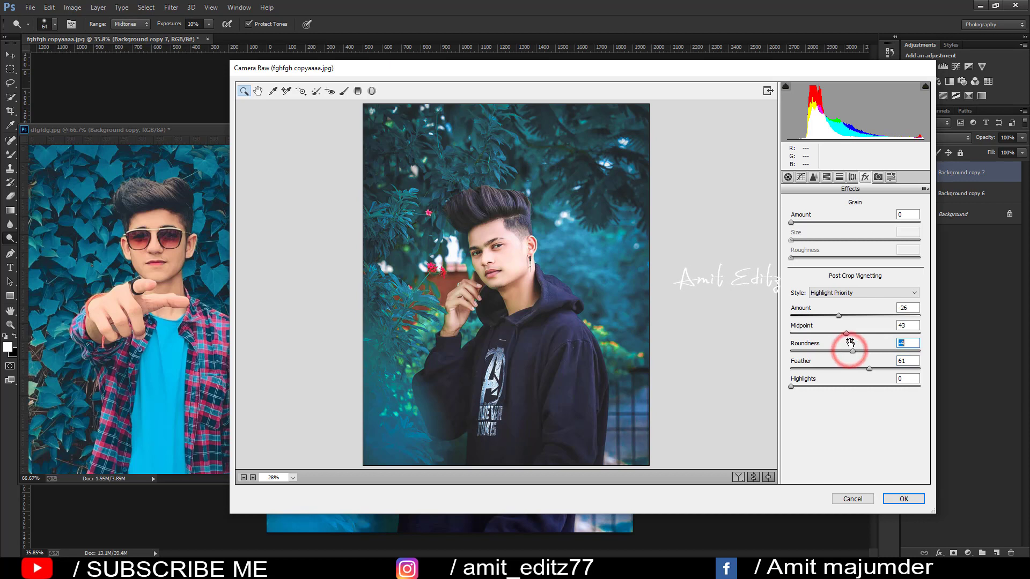
left_click_drag(854, 354, 856, 352)
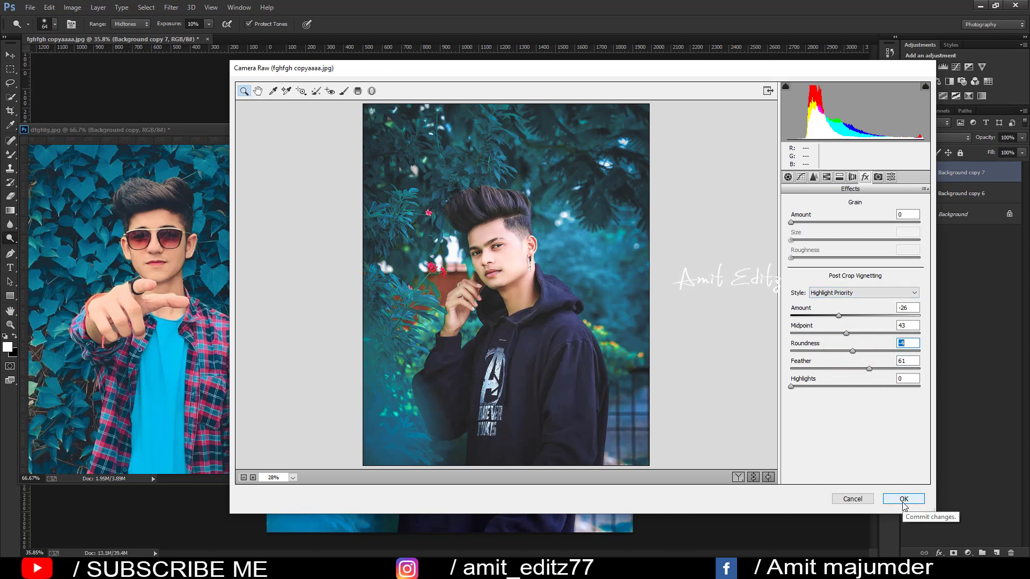
left_click(904, 500)
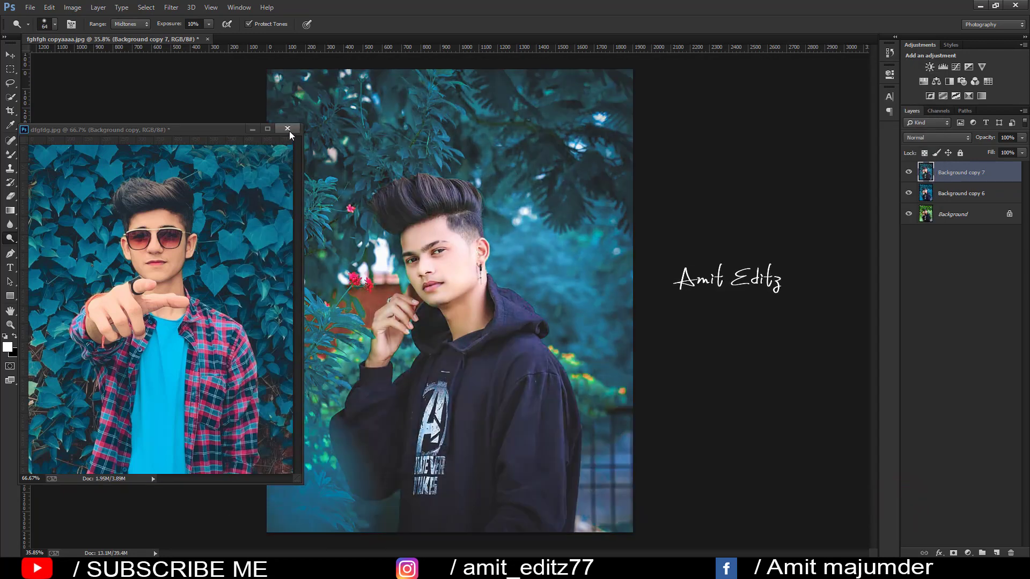
- Close the dfgfdg.jpg reference without saving and fit the portrait on screen
left_click(287, 130)
left_click(506, 214)
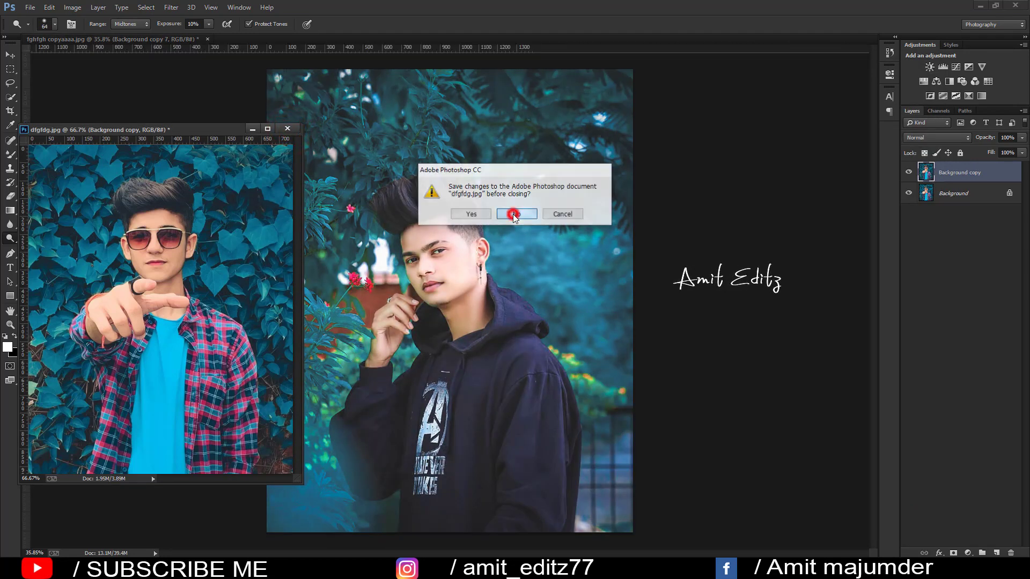
key("ctrl+0")
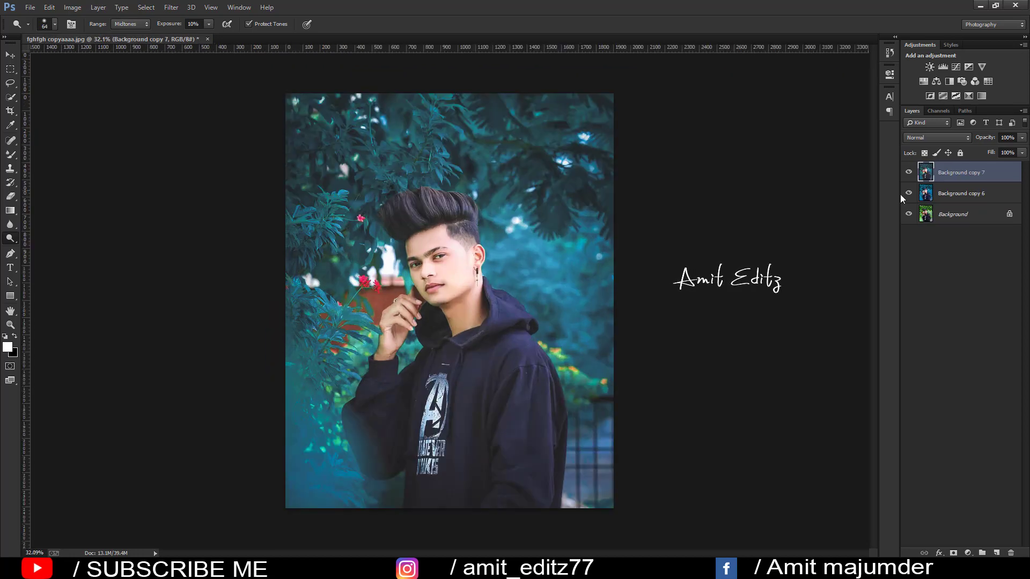
- Merge Background copy 6 into Background copy 7 and toggle its visibility to compare
right_click(949, 194)
left_click(857, 390)
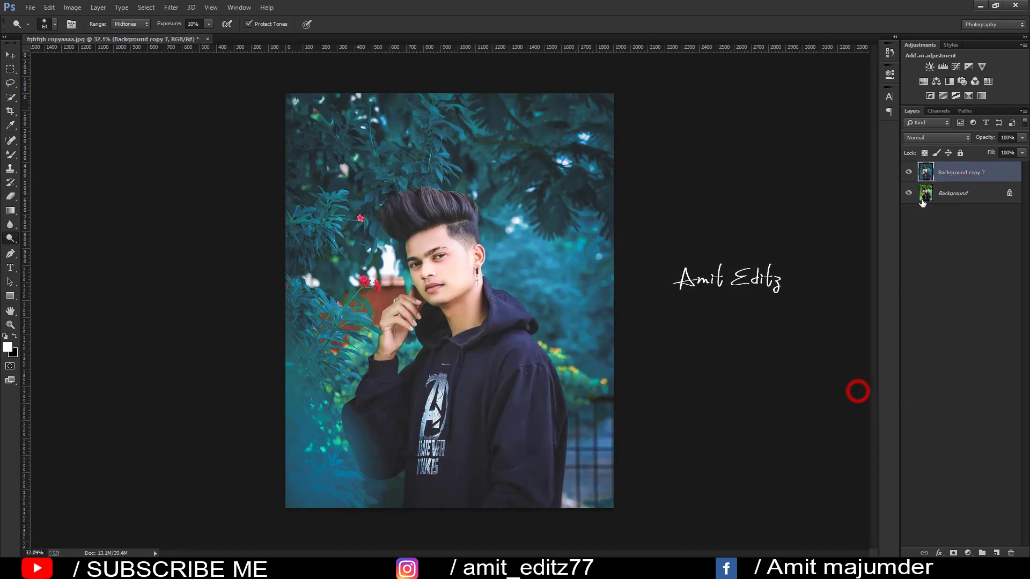
left_click(908, 173)
left_click(908, 173)
left_click(908, 173)
- Stamp the V-shaped logo brush beside the hood at 62% opacity, then restore a soft round brush
right_click(10, 155)
left_click(50, 154)
right_click(486, 301)
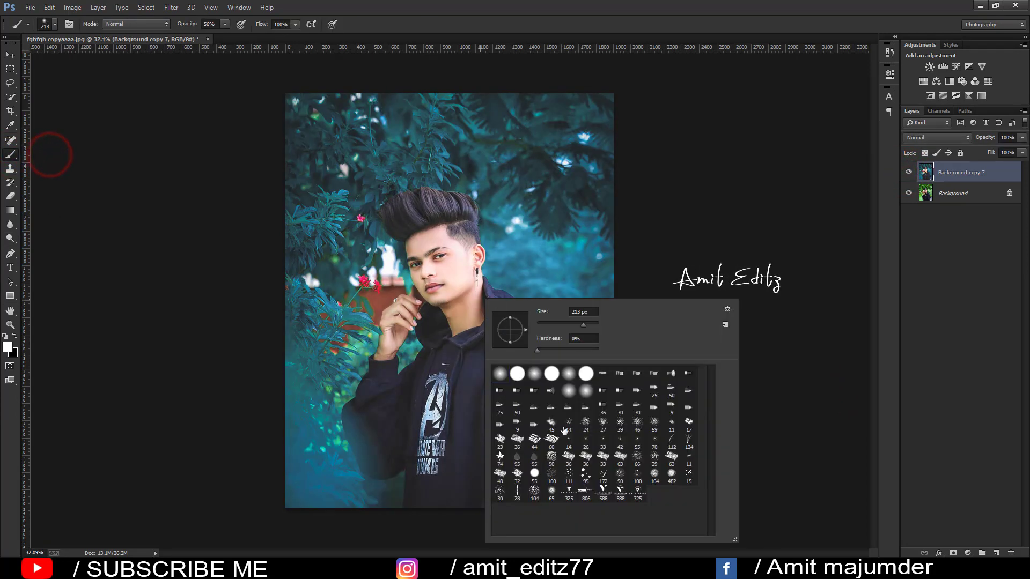
double_click(603, 497)
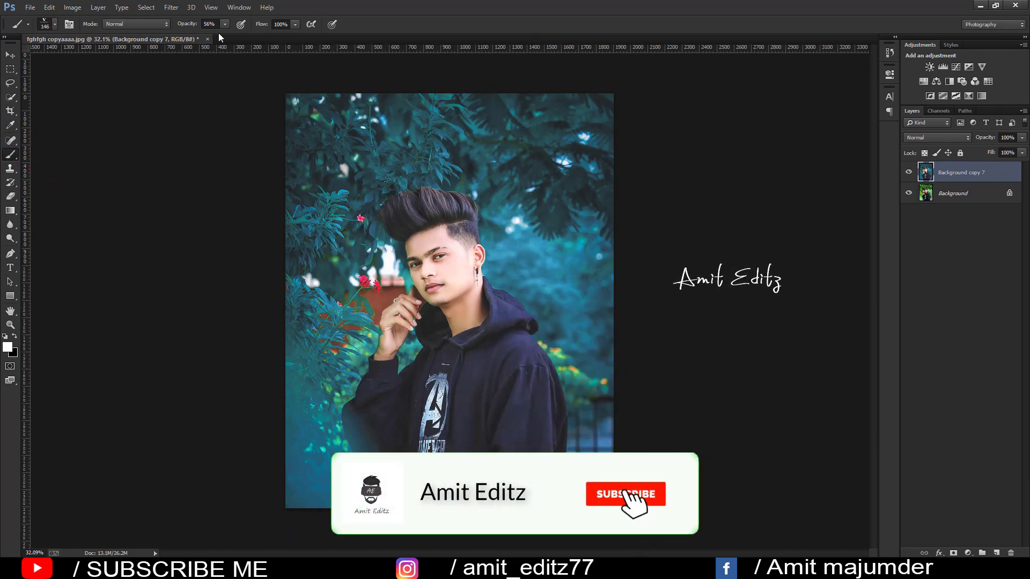
type("62")
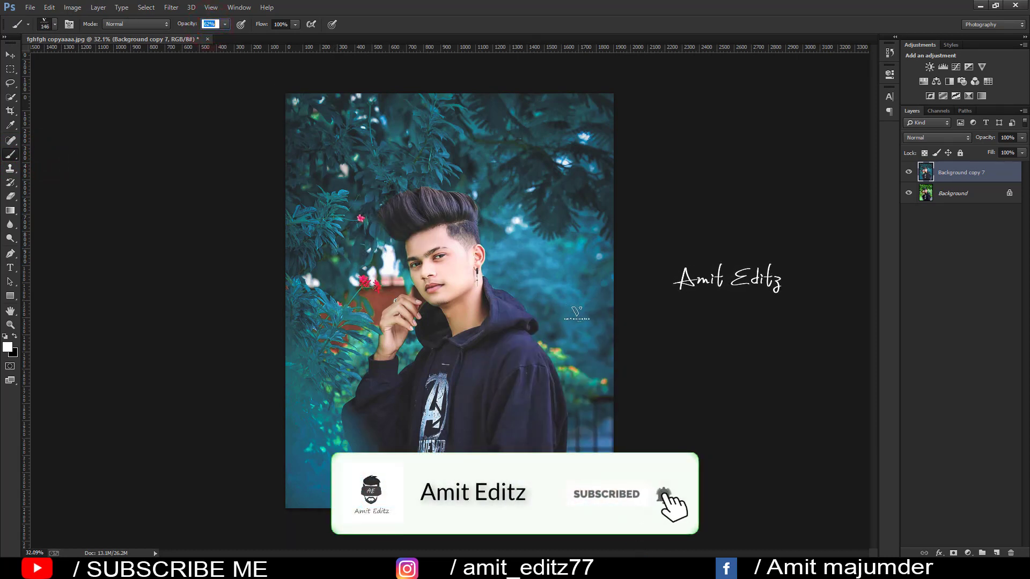
right_click(441, 306)
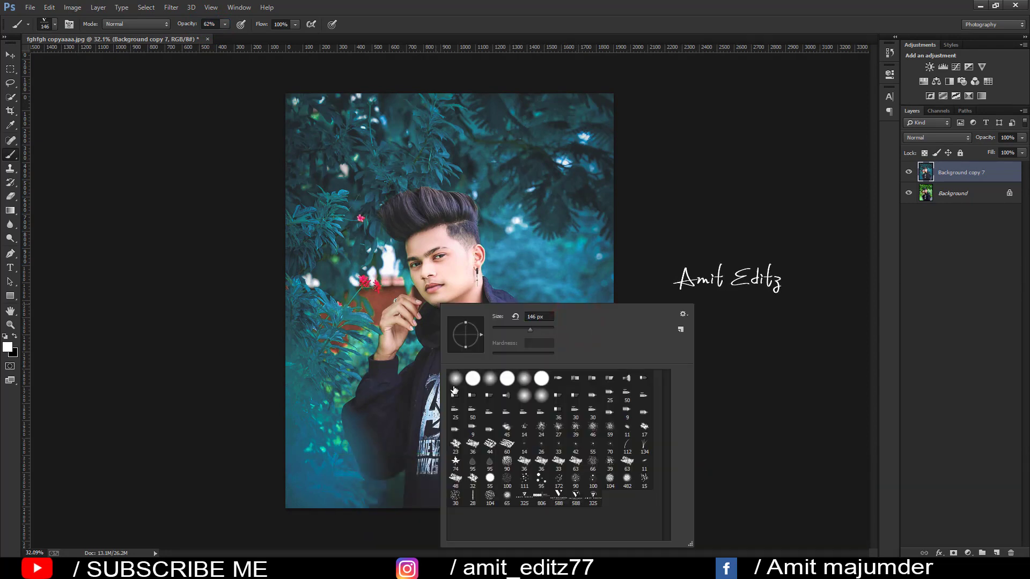
left_click(452, 374)
left_click(9, 53)
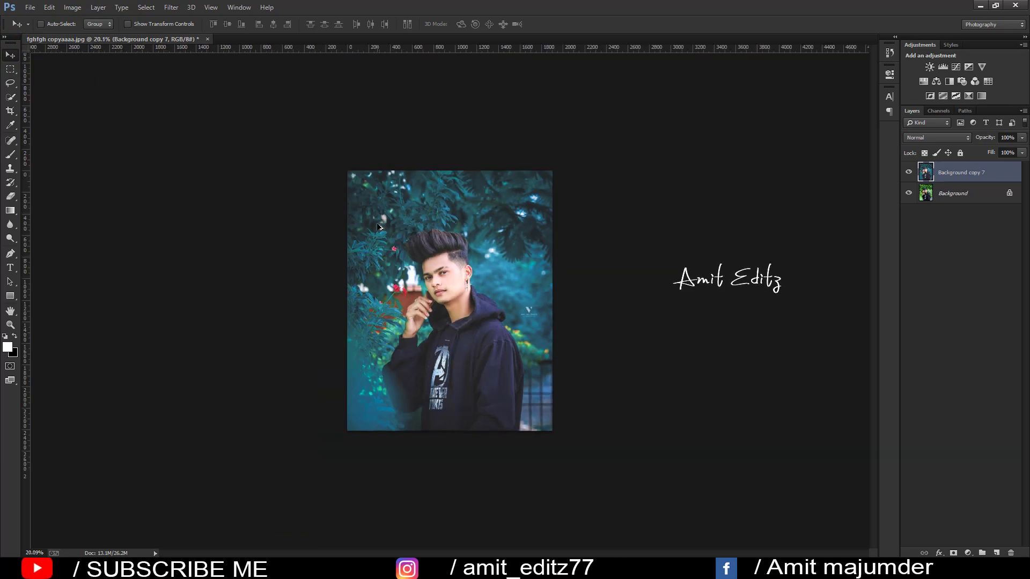
left_click(910, 172)
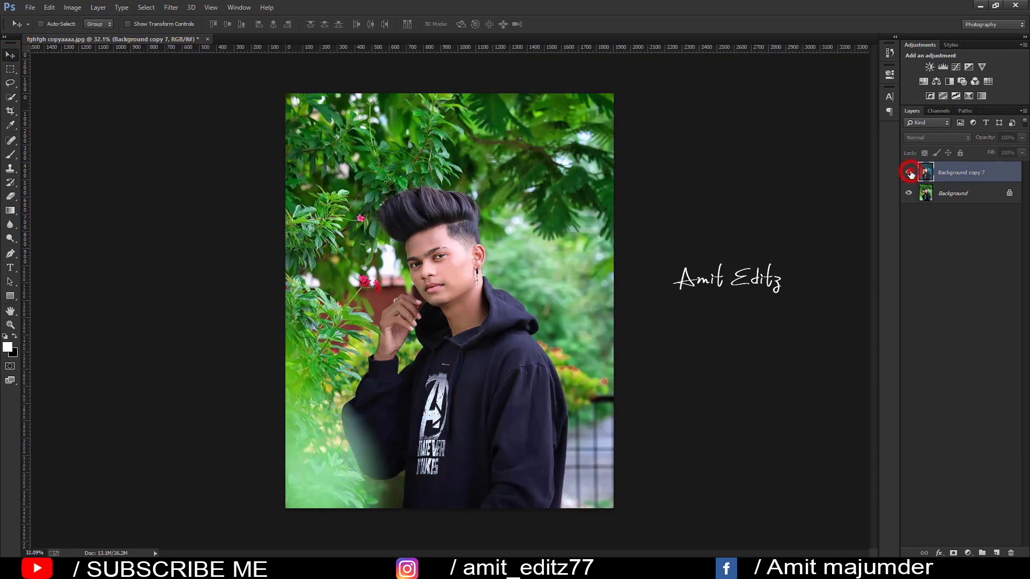
left_click(909, 172)
left_click(910, 173)
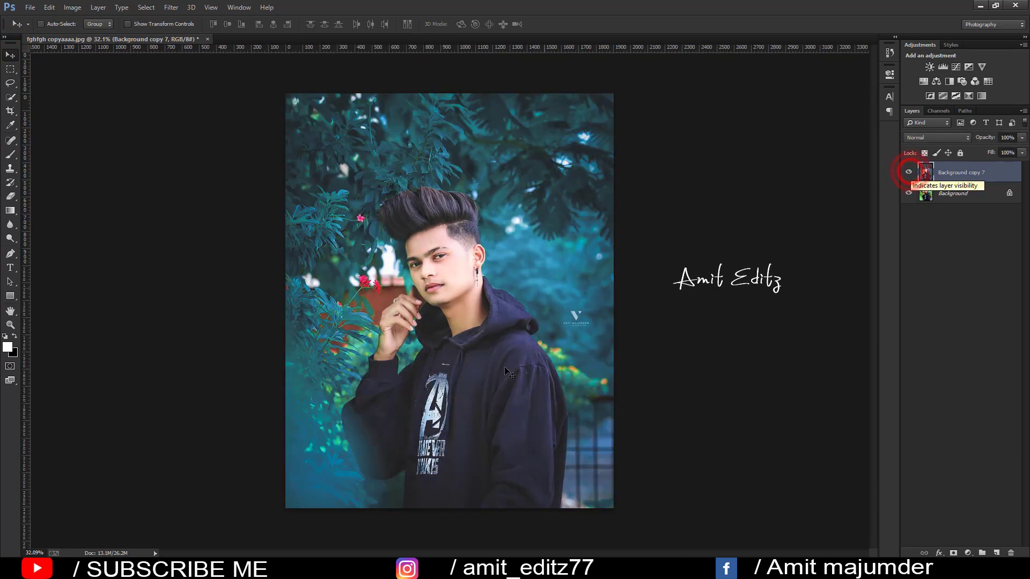